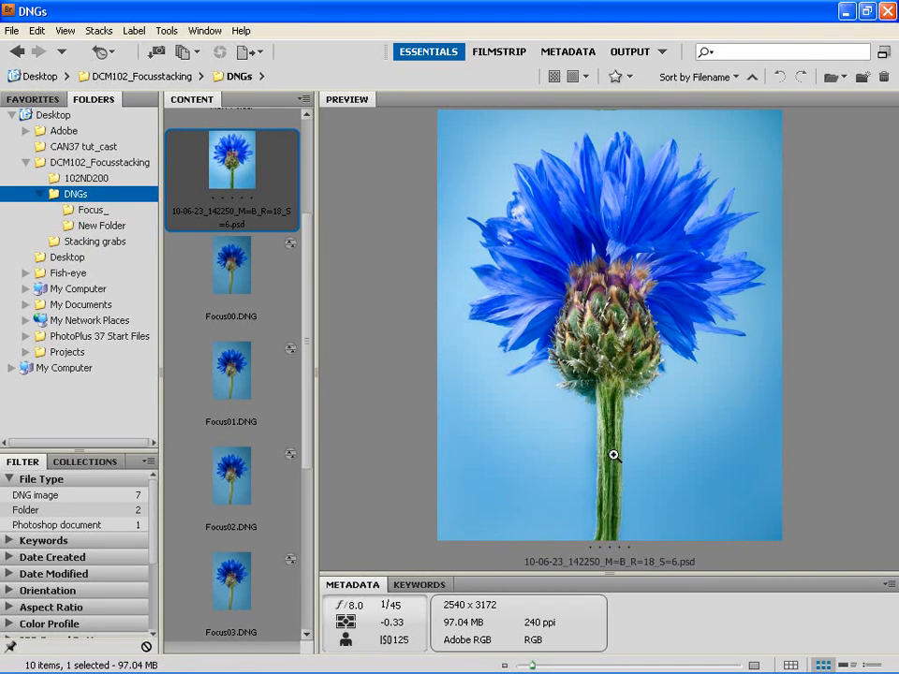
Examine the previews of Focus00.DNG through Focus06.DNG and the finished PSD to compare where each shot is in focus.
{"action": "left_click", "coordinate": [234, 274]}
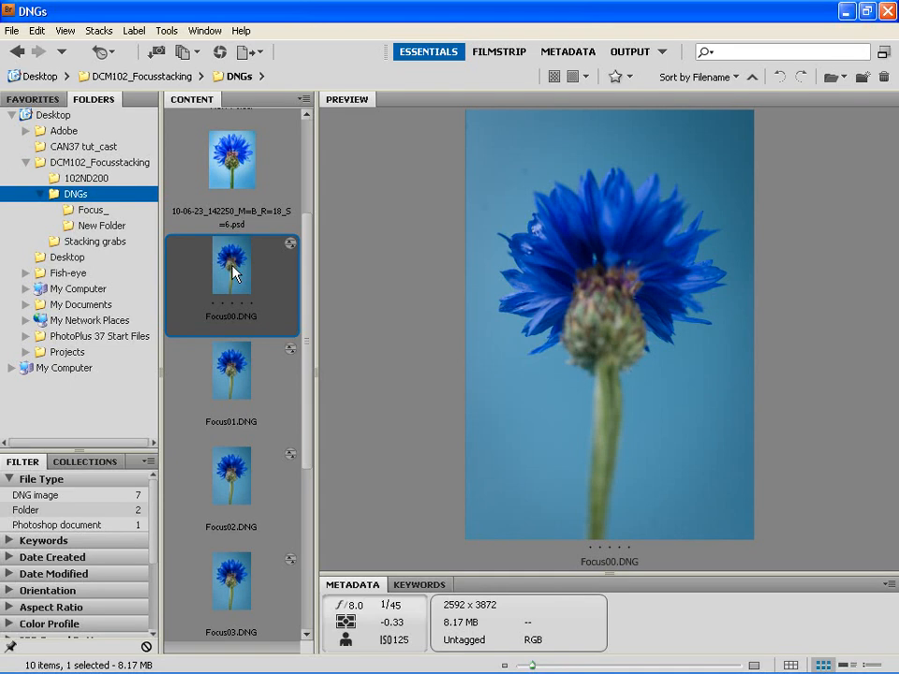
{"action": "key", "text": "Down"}
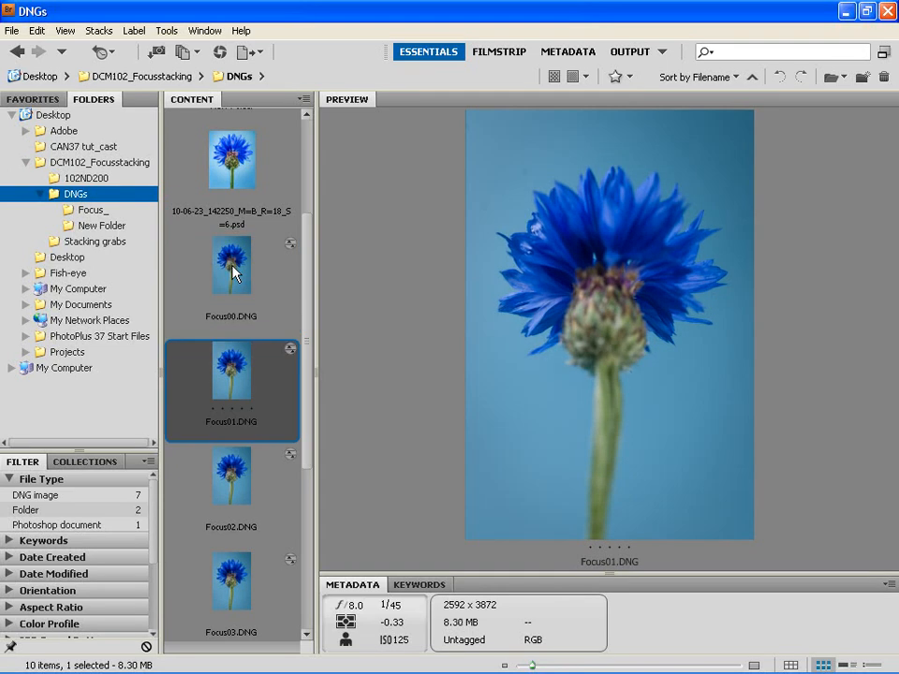
{"action": "key", "text": "Down"}
{"action": "key", "text": "Down"}
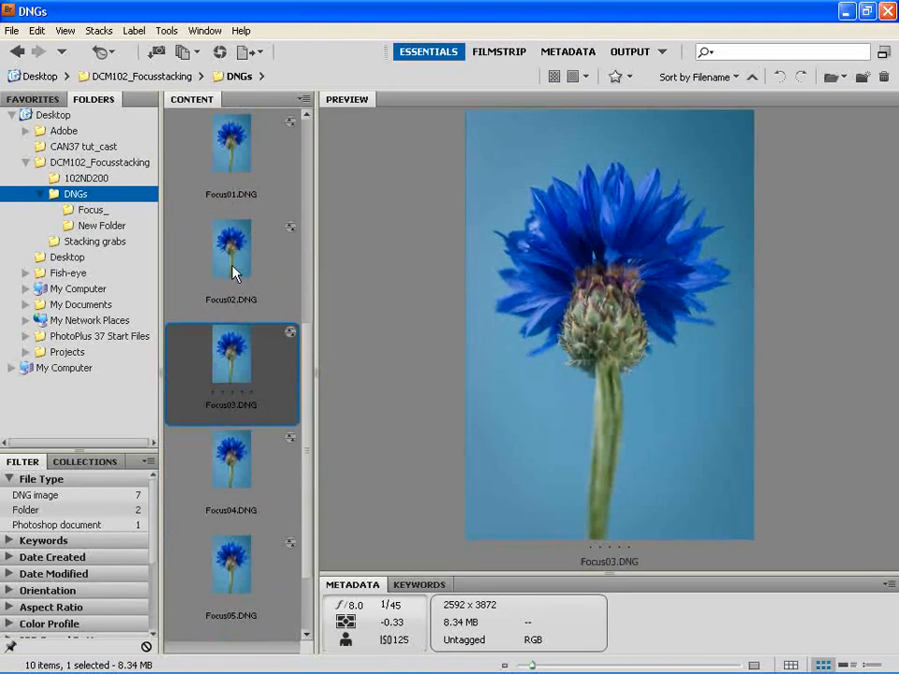
{"action": "key", "text": "Down"}
{"action": "key", "text": "Down"}
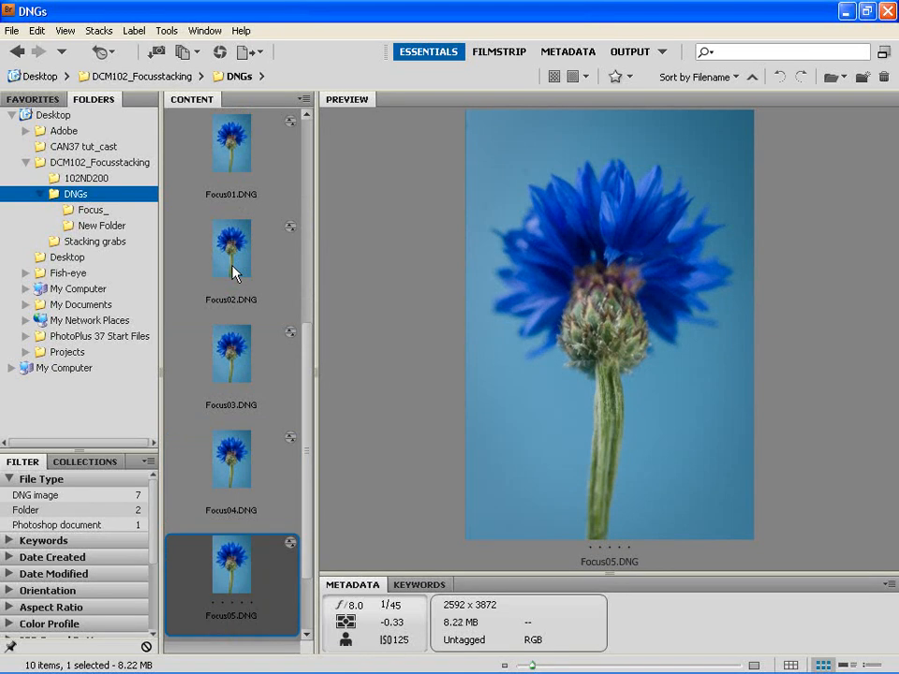
{"action": "key", "text": "Down"}
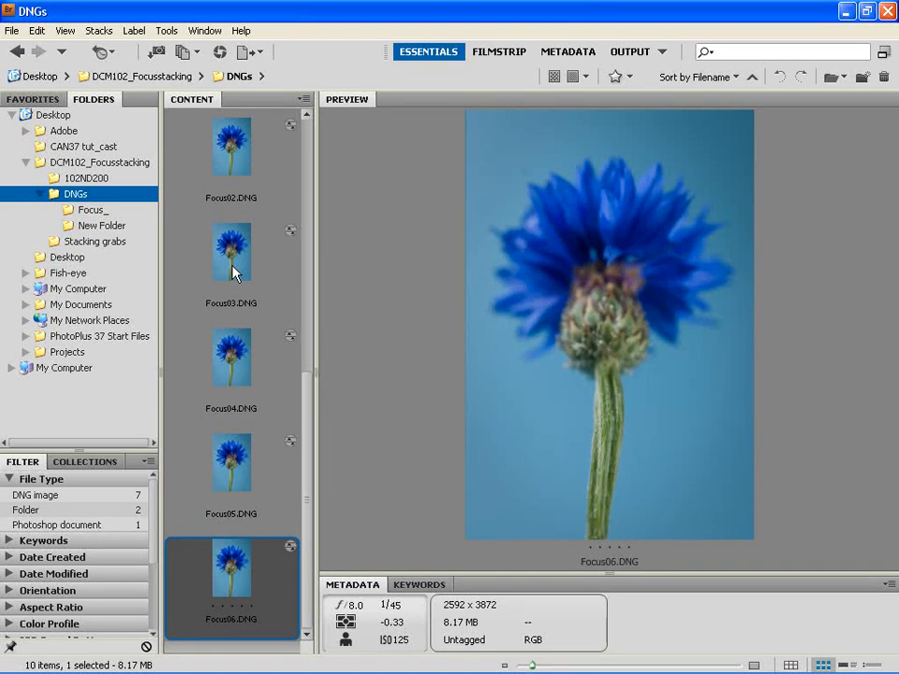
{"action": "key", "text": "Up"}
{"action": "key", "text": "Up"}
{"action": "key", "text": "Up"}
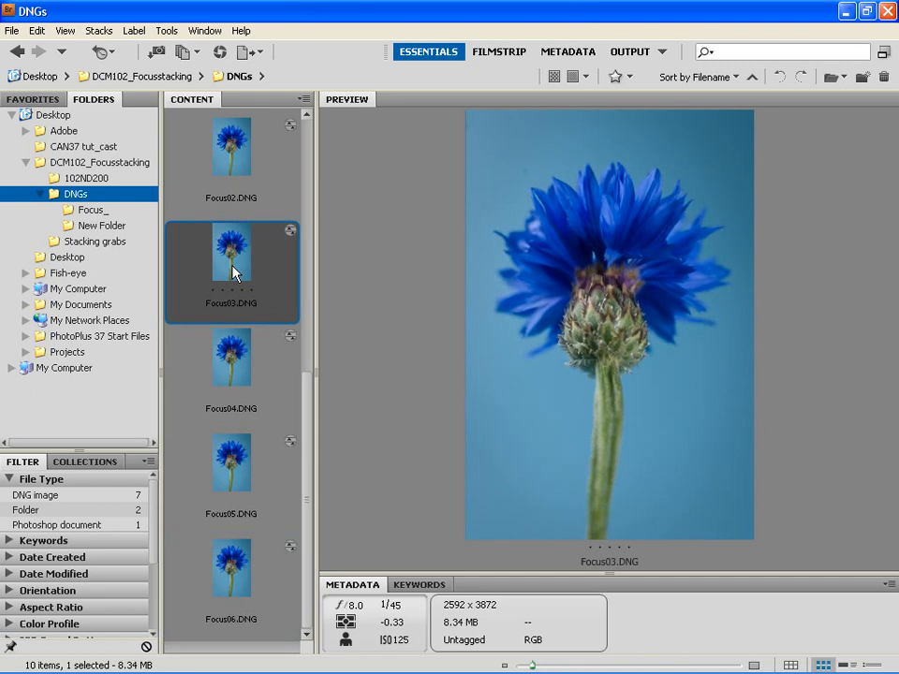
{"action": "key", "text": "Up"}
{"action": "key", "text": "Up"}
{"action": "key", "text": "Up"}
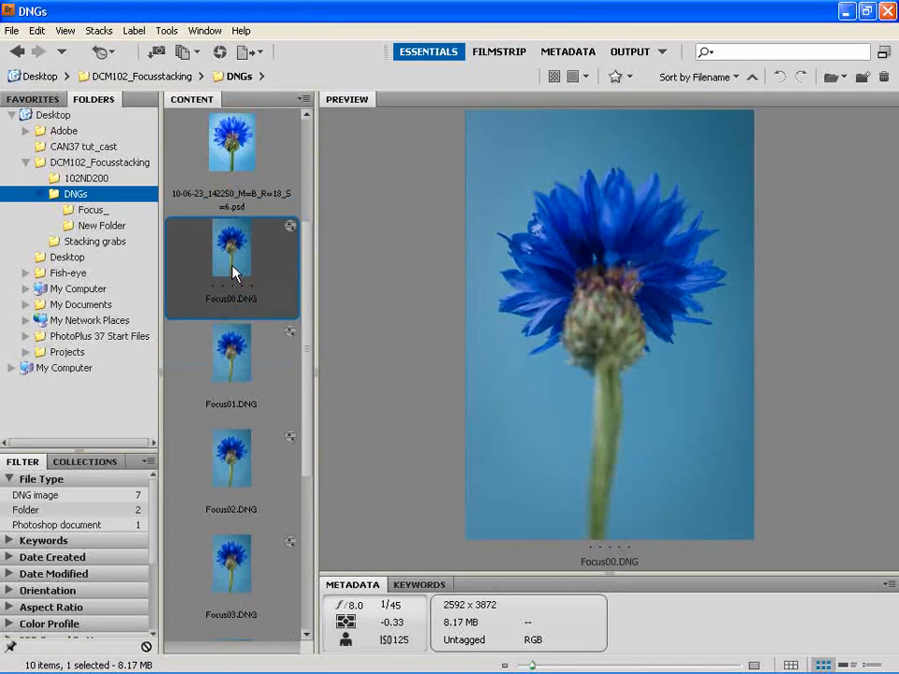
{"action": "key", "text": "Up"}
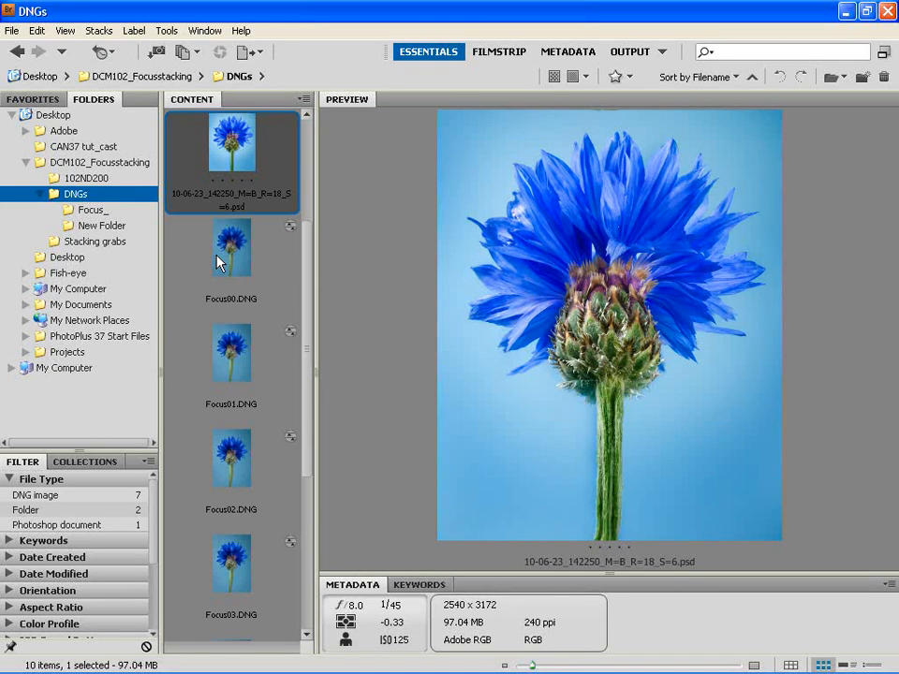
Open the seven images Focus00.DNG to Focus06.DNG together in Camera Raw.
{"action": "left_click", "coordinate": [225, 259]}
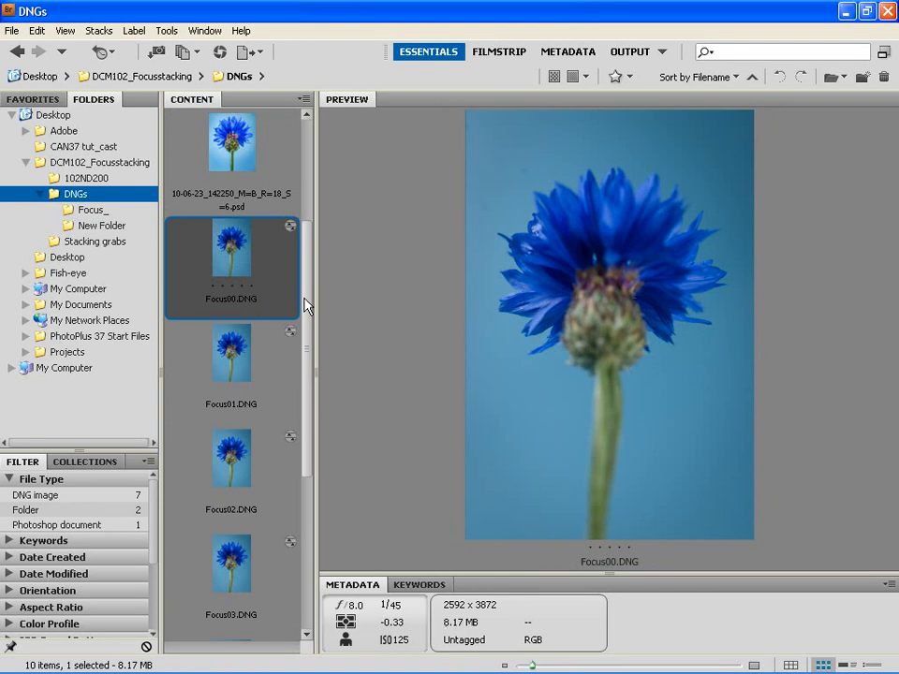
{"action": "scroll", "coordinate": [305, 305], "scroll_direction": "down", "scroll_amount": 3}
{"action": "left_click", "coordinate": [235, 563], "text": "shift"}
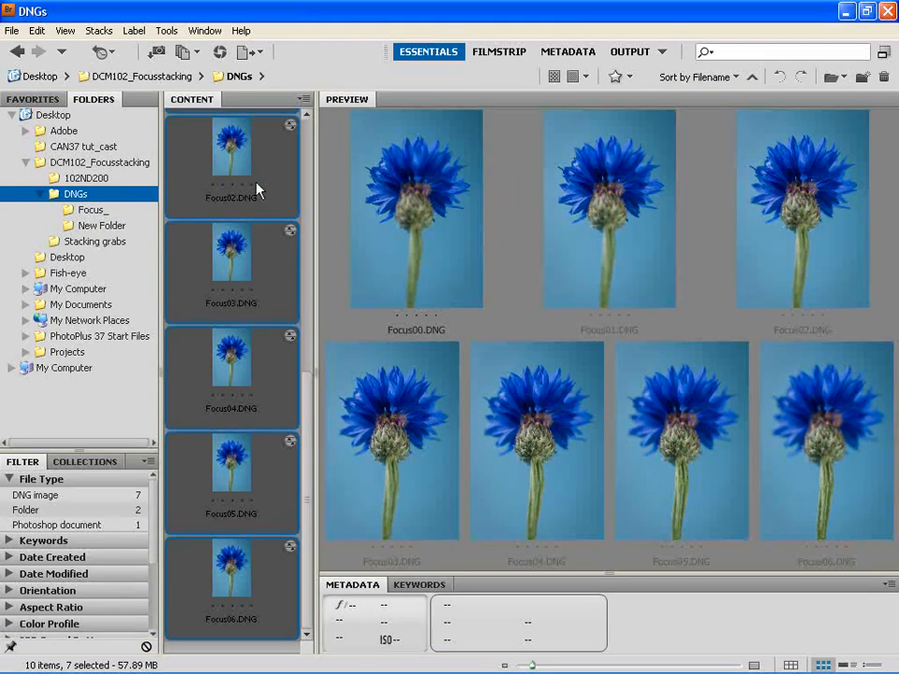
{"action": "double_click", "coordinate": [233, 161]}
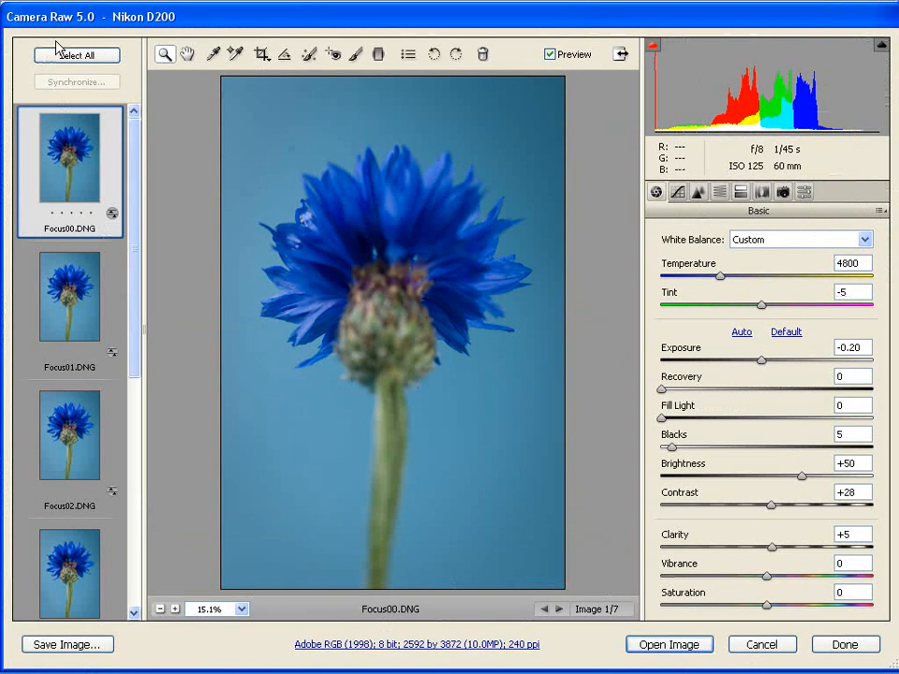
Select all the images from Focus00.DNG to Focus06.DNG in Camera Raw for joint editing.
{"action": "left_click_drag", "start_coordinate": [135, 146], "coordinate": [130, 387]}
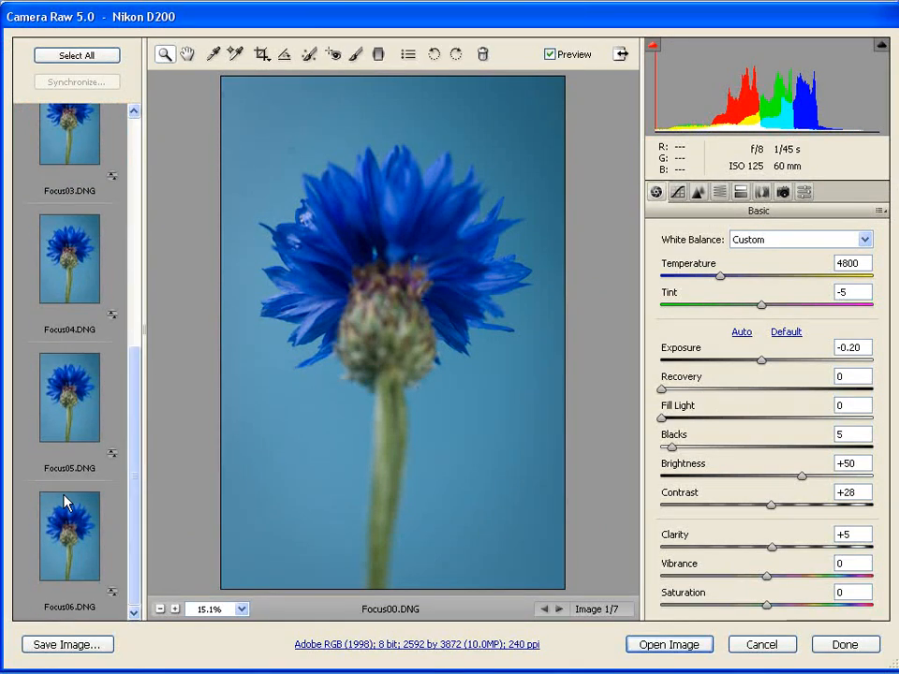
{"action": "key", "text": "shift"}
{"action": "left_click", "coordinate": [76, 538], "text": "shift"}
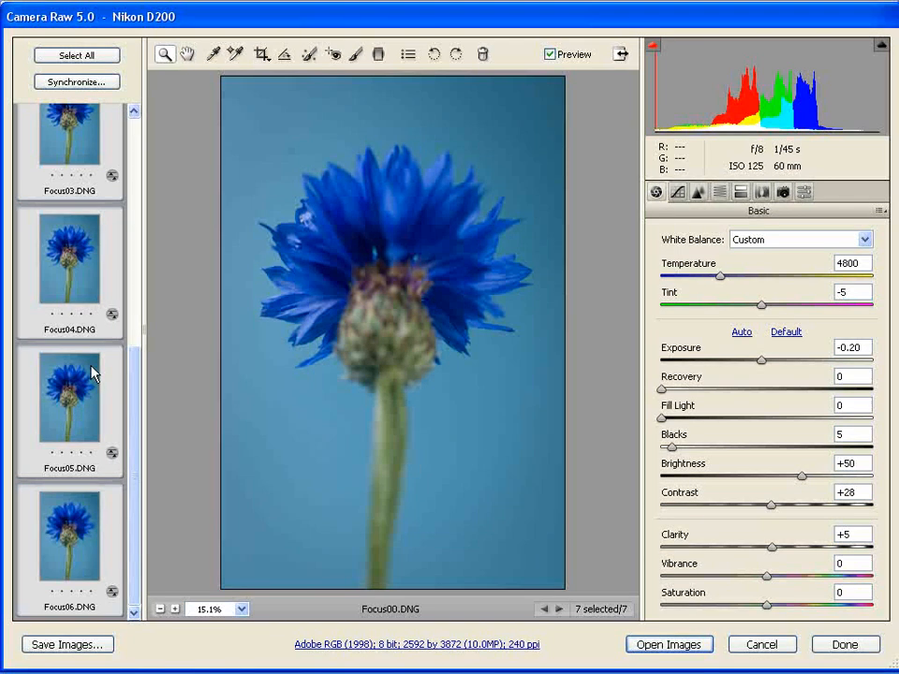
{"action": "left_click_drag", "start_coordinate": [132, 384], "coordinate": [132, 141]}
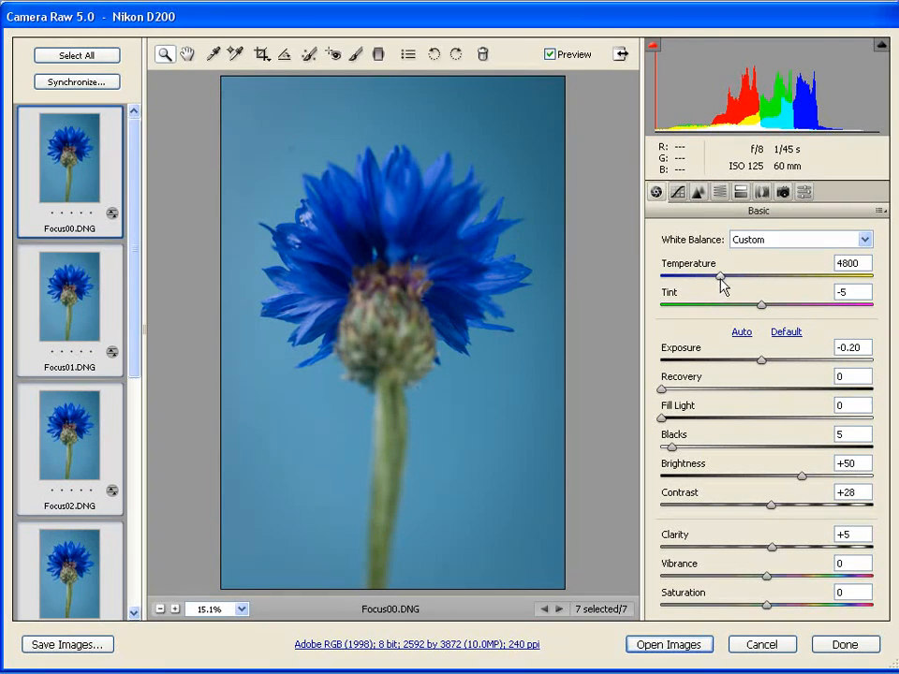
Set Temperature to 4550, Exposure to -0.30, Contrast to +35, Clarity to +18 and Vibrance to +13 for the selected images.
{"action": "left_click_drag", "start_coordinate": [721, 282], "coordinate": [713, 281]}
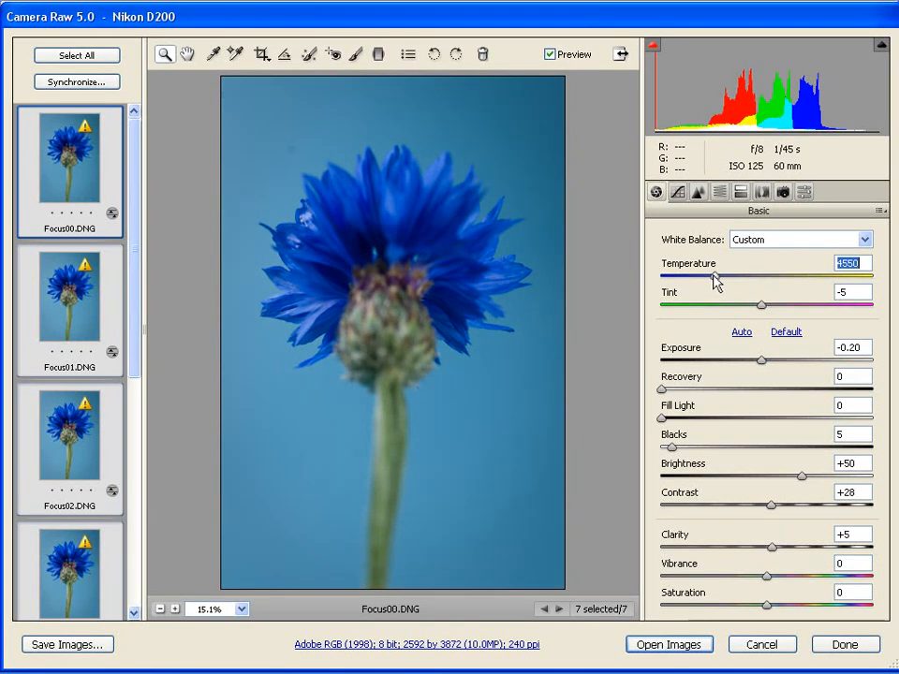
{"action": "left_click", "coordinate": [761, 361]}
{"action": "left_click_drag", "start_coordinate": [760, 361], "coordinate": [757, 361]}
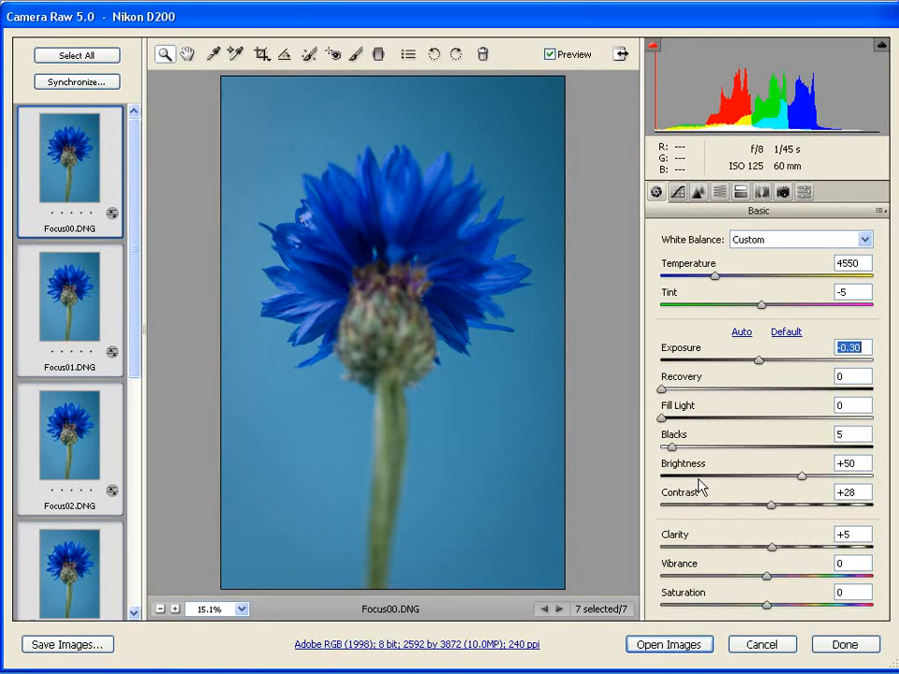
{"action": "left_click_drag", "start_coordinate": [774, 512], "coordinate": [783, 511]}
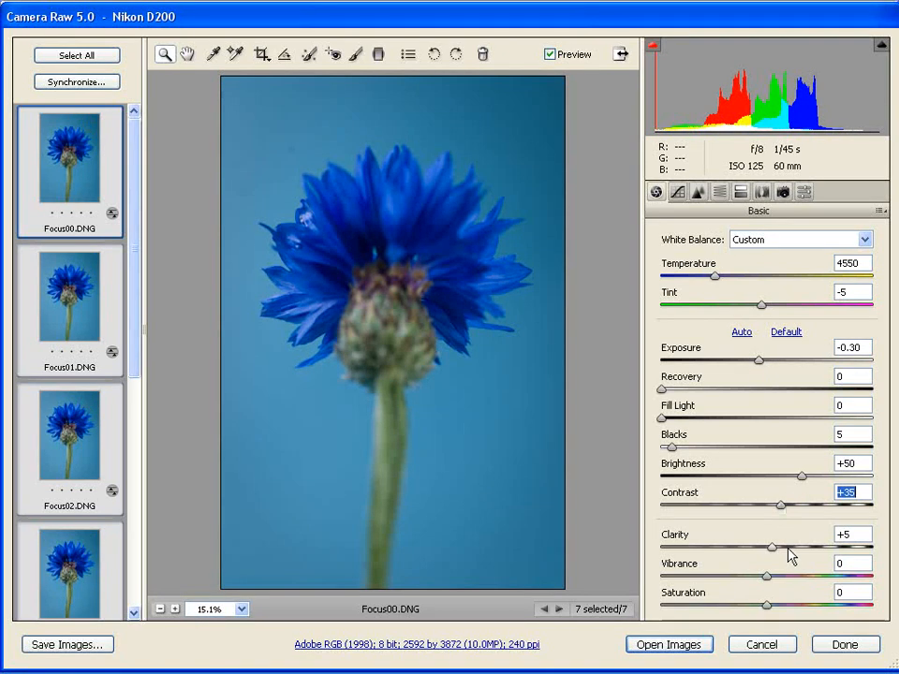
{"action": "left_click_drag", "start_coordinate": [788, 556], "coordinate": [780, 574]}
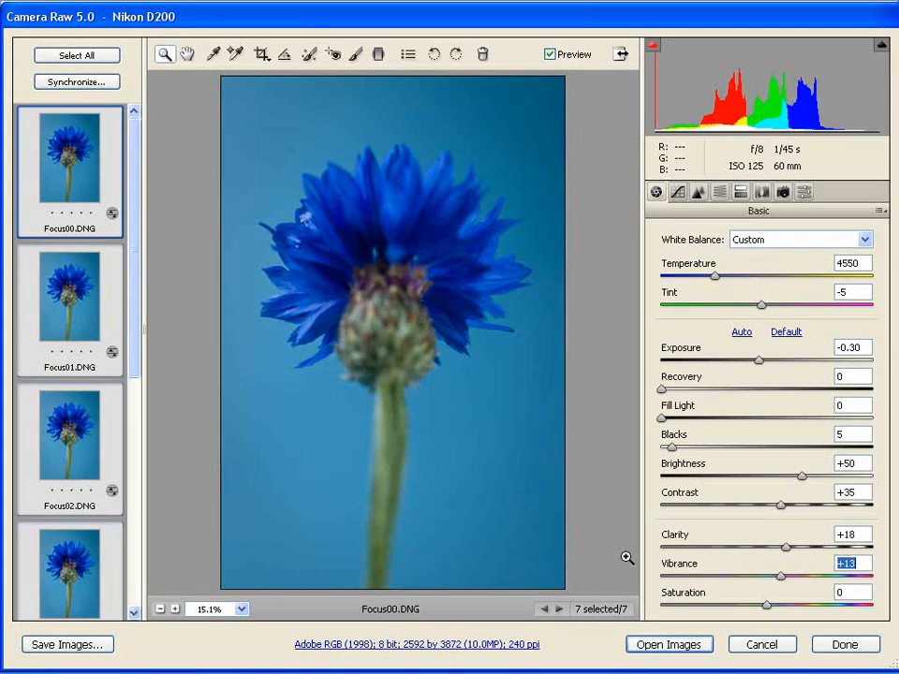
Open the save options for the selected images and set the file name prefix to Focus_3.
{"action": "left_click", "coordinate": [69, 647]}
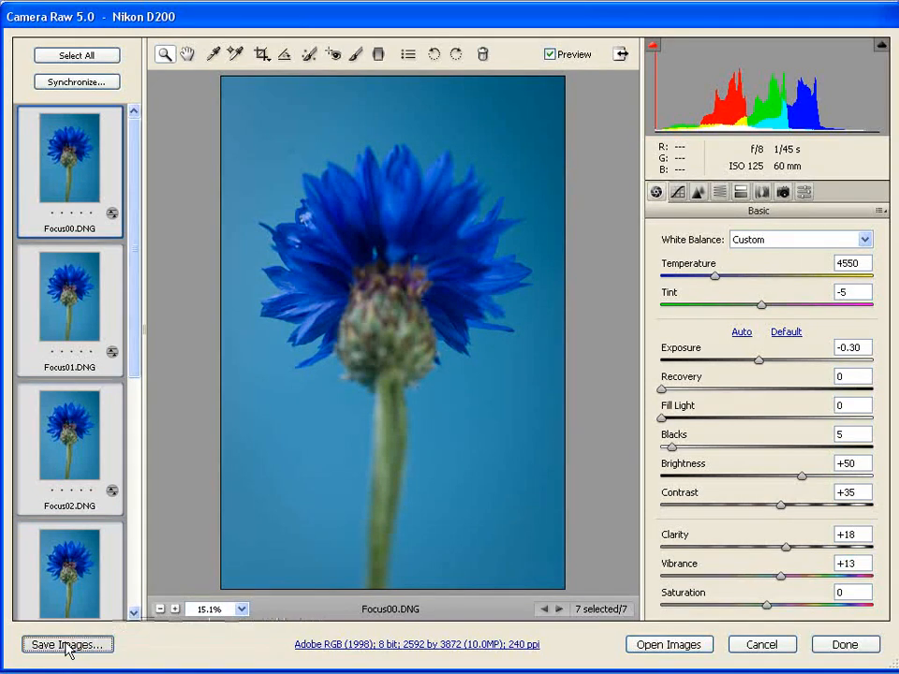
{"action": "double_click", "coordinate": [212, 264]}
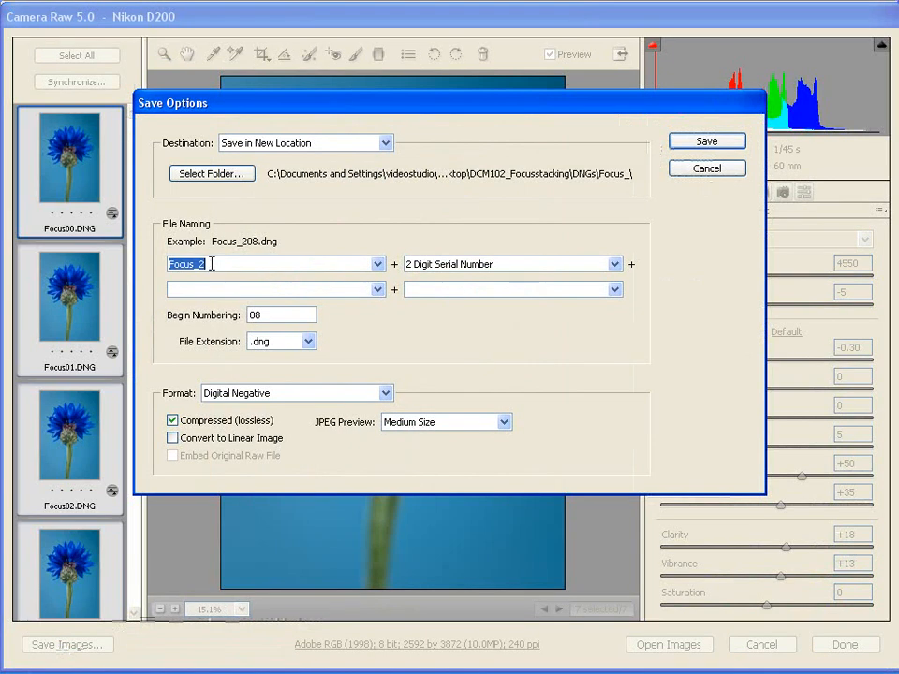
{"action": "left_click", "coordinate": [212, 264]}
{"action": "key", "text": "BackSpace"}
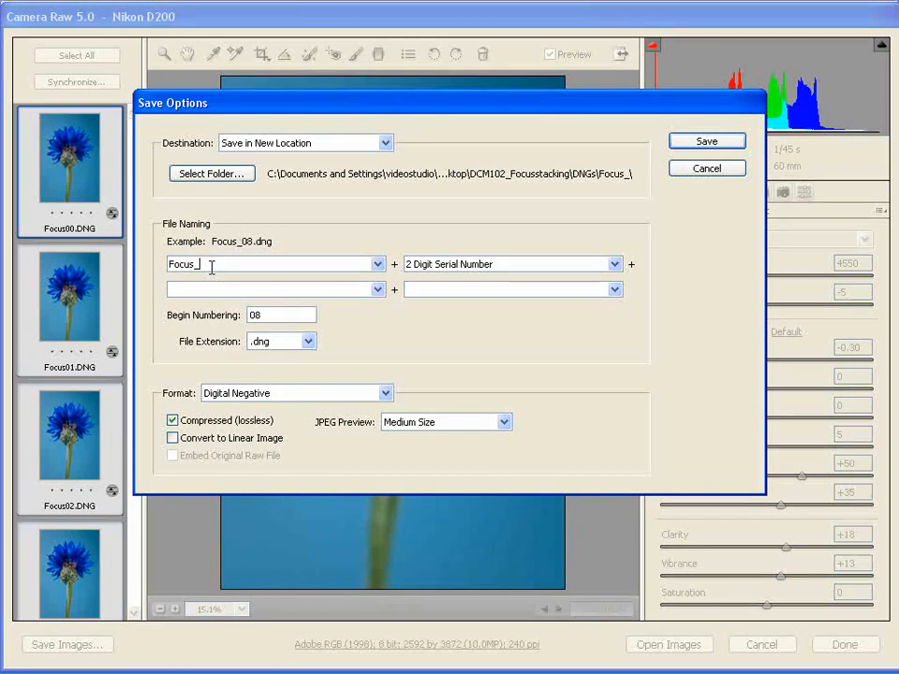
{"action": "key", "text": "BackSpace"}
{"action": "key", "text": "BackSpace"}
{"action": "key", "text": "BackSpace"}
{"action": "key", "text": "BackSpace"}
{"action": "key", "text": "BackSpace"}
{"action": "key", "text": "BackSpace"}
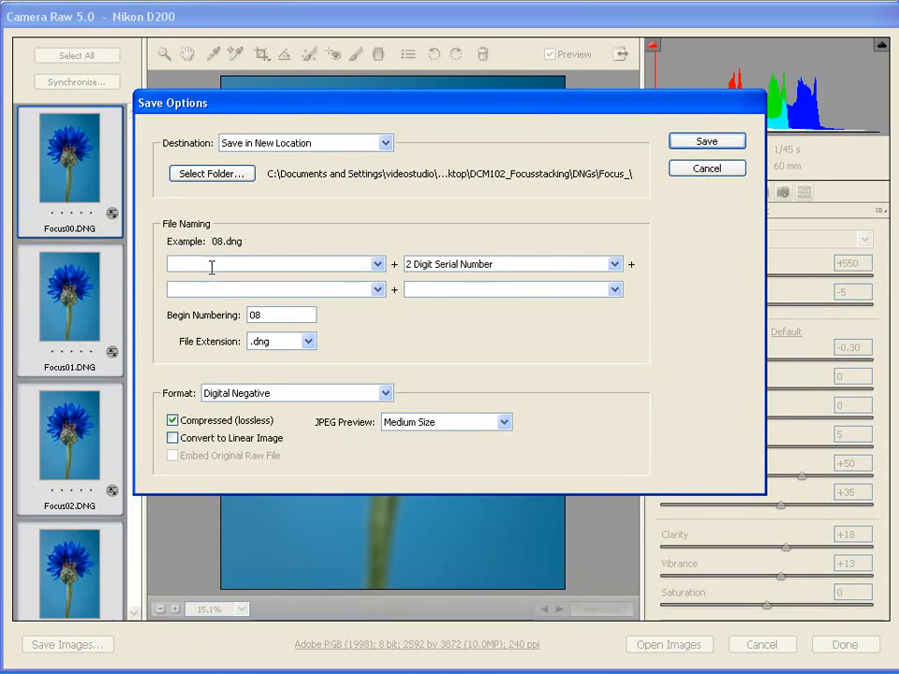
{"action": "type", "text": "Focus"}
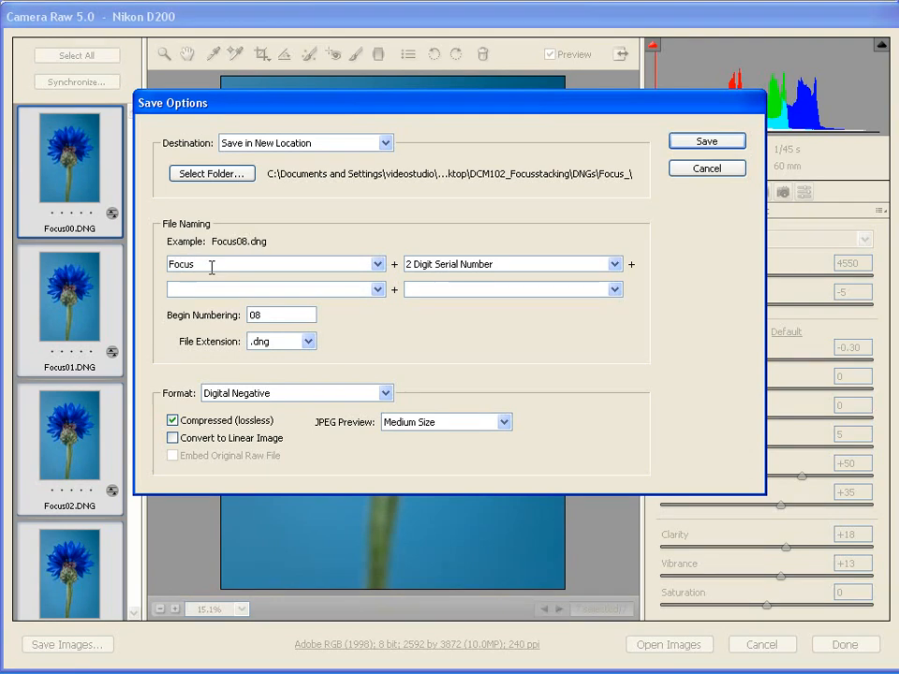
{"action": "type", "text": "_3"}
Create a folder named Focus_3 inside DNGs and choose it as the save destination.
{"action": "left_click", "coordinate": [223, 175]}
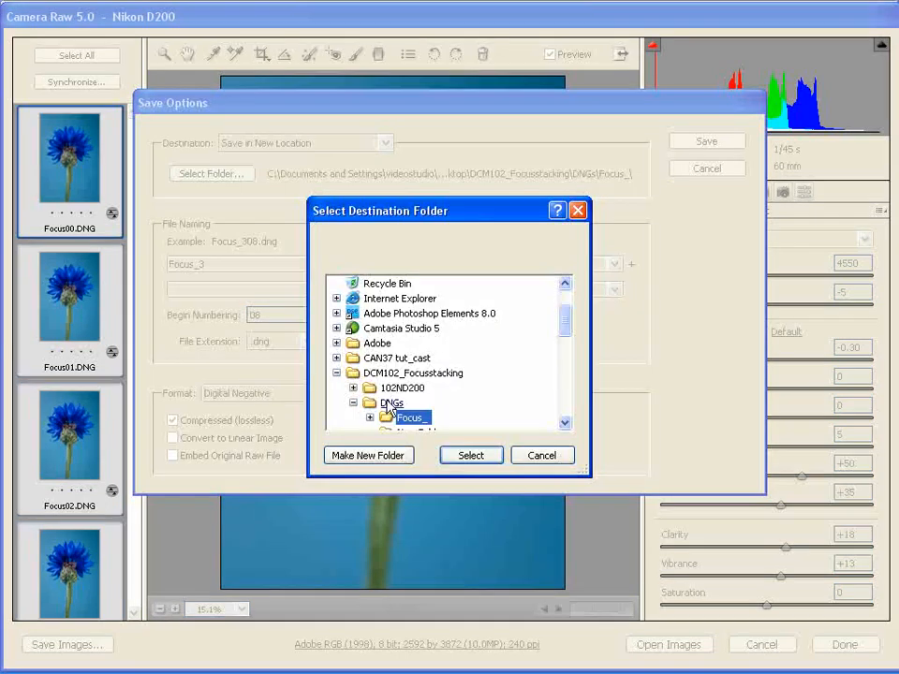
{"action": "scroll", "coordinate": [569, 328], "scroll_direction": "down", "scroll_amount": 2}
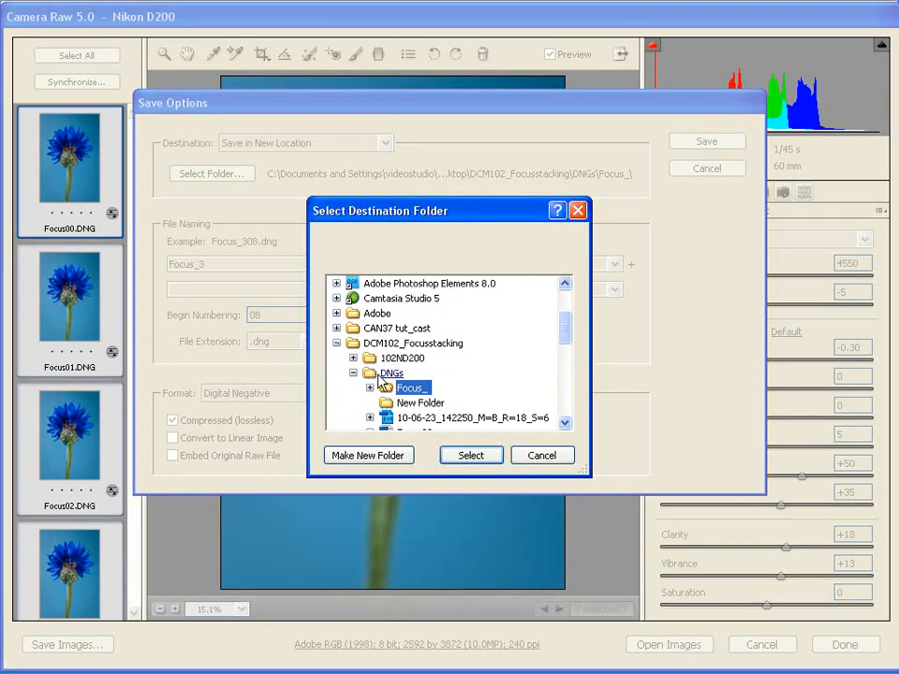
{"action": "left_click", "coordinate": [389, 374]}
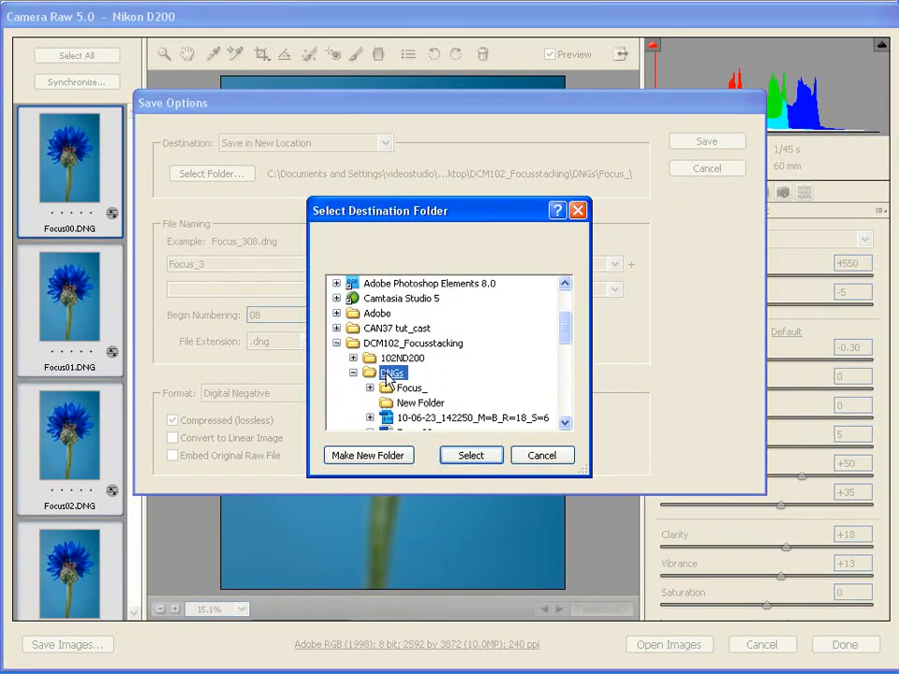
{"action": "left_click", "coordinate": [382, 459]}
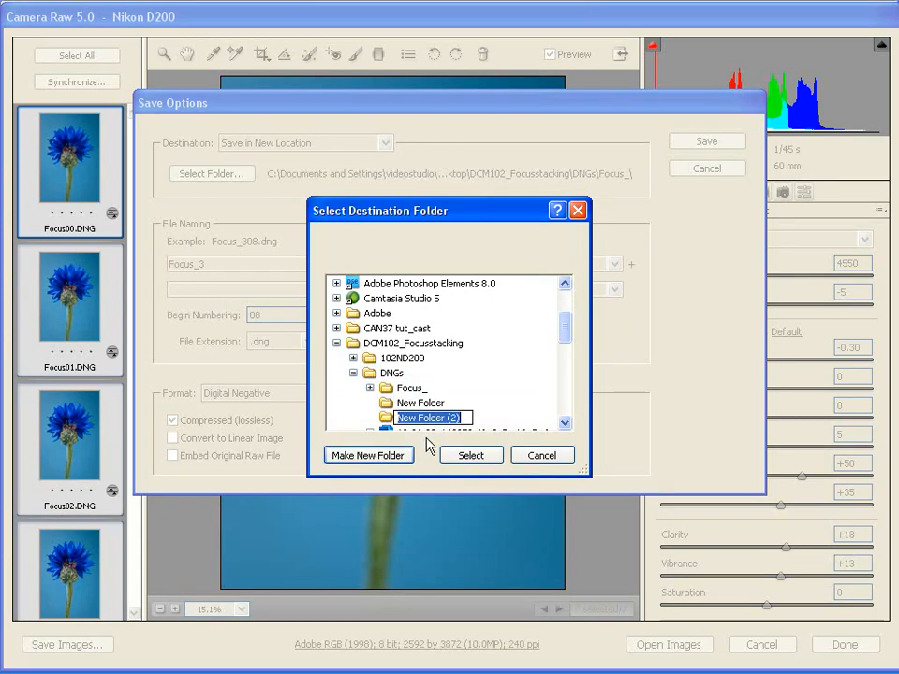
{"action": "type", "text": "Focus_"}
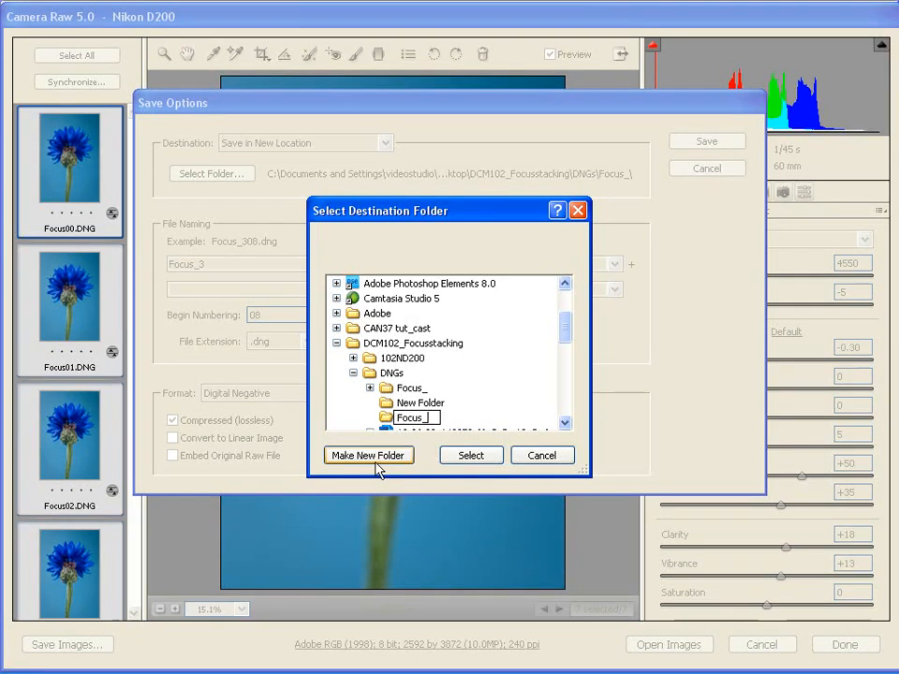
{"action": "type", "text": "3"}
{"action": "left_click", "coordinate": [355, 457]}
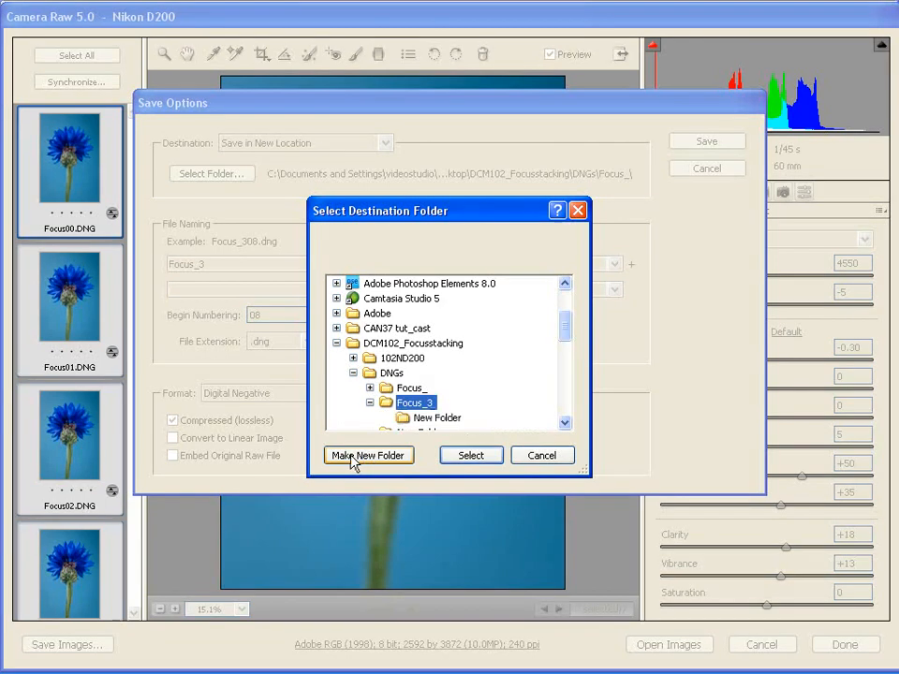
{"action": "left_click", "coordinate": [470, 455]}
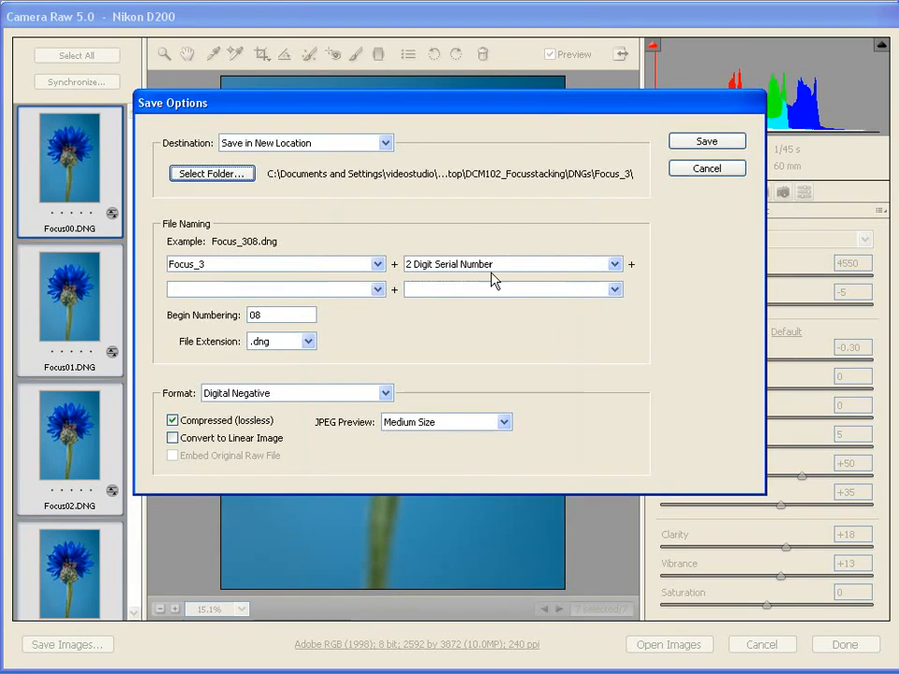
Start the file numbering at 0 and save the images as Digital Negative files.
{"action": "left_click_drag", "start_coordinate": [271, 314], "coordinate": [225, 325]}
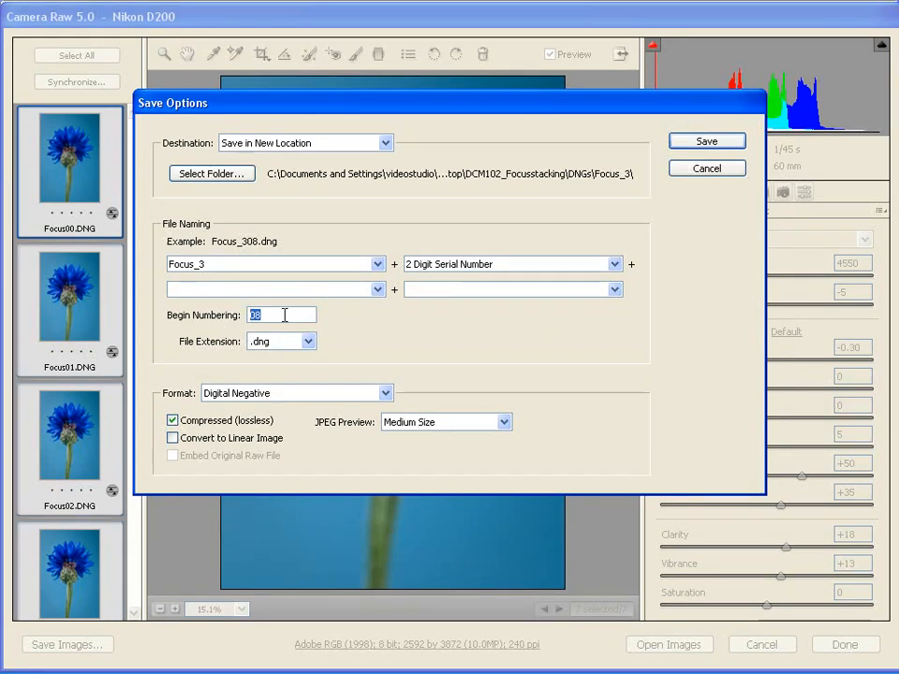
{"action": "type", "text": "0.3"}
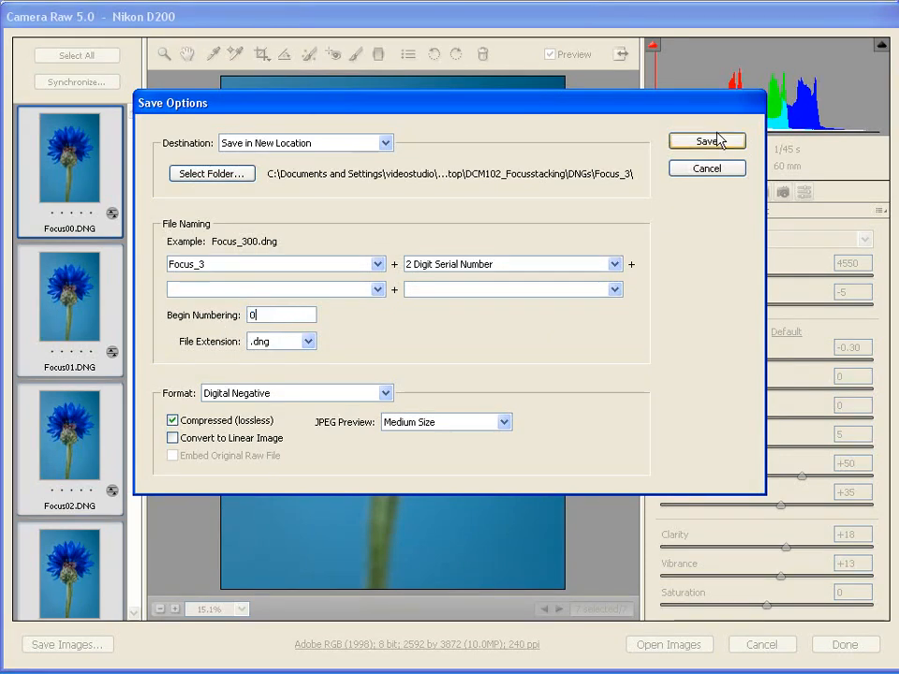
{"action": "type", "text": "0"}
{"action": "left_click", "coordinate": [717, 140]}
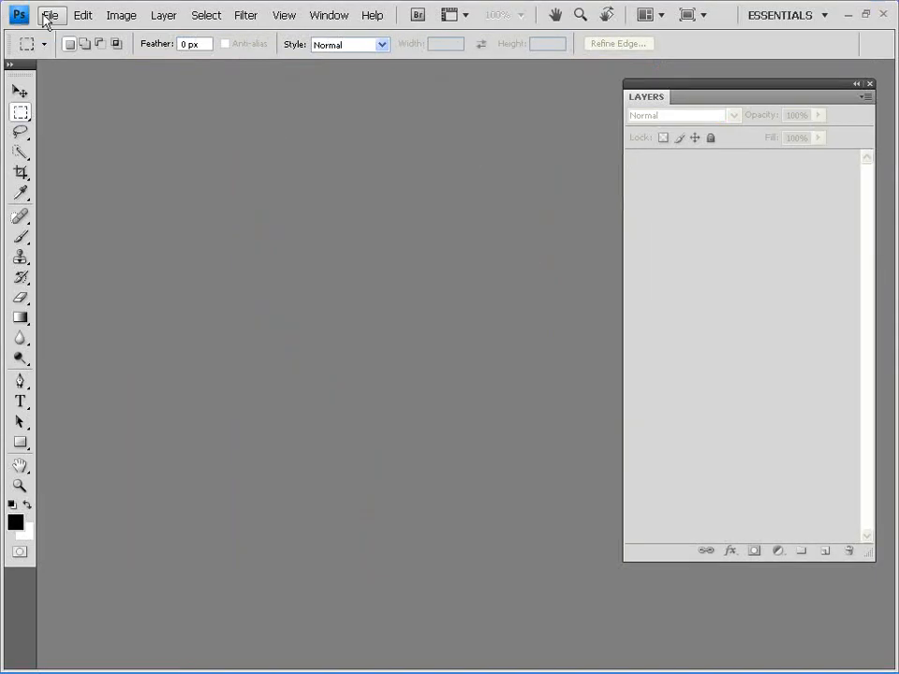
Switch from Photoshop to Bridge to browse for the saved DNG files.
{"action": "left_click", "coordinate": [44, 15]}
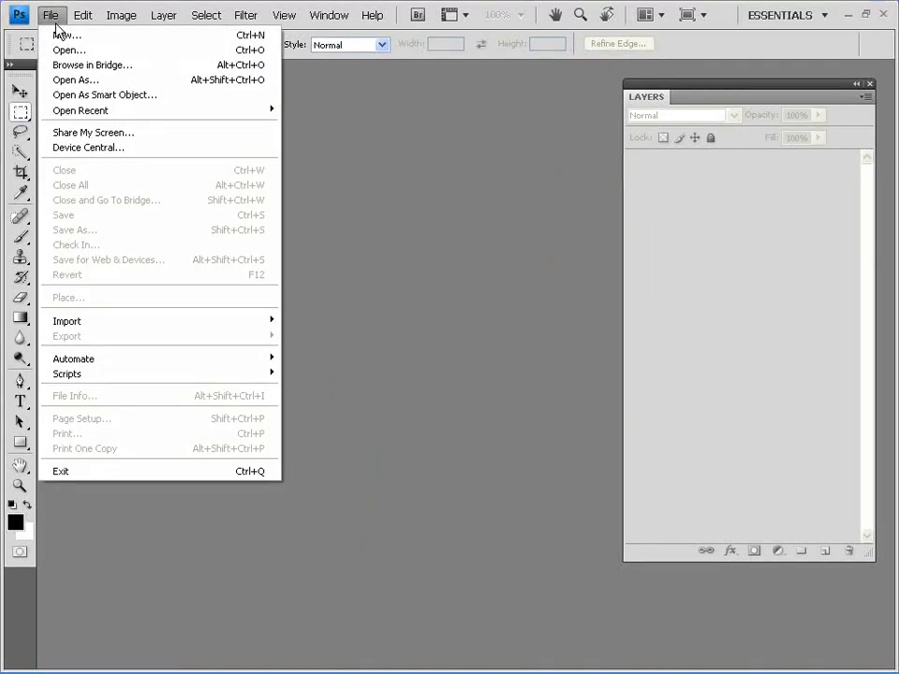
{"action": "left_click", "coordinate": [113, 65]}
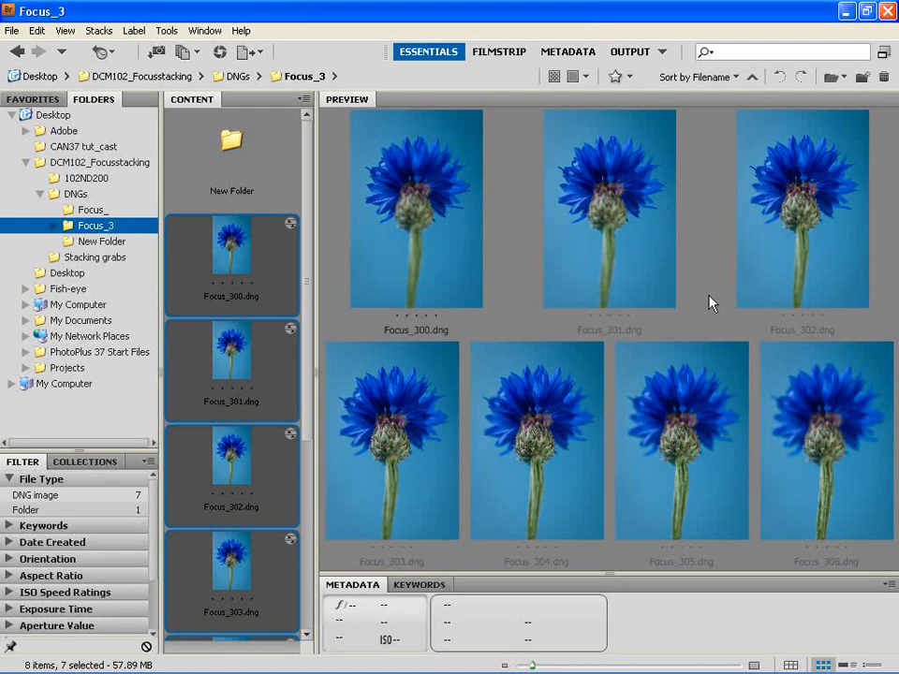
Load the seven selected Focus_3 DNG files into one Photoshop document as separate layers.
{"action": "left_click", "coordinate": [166, 32]}
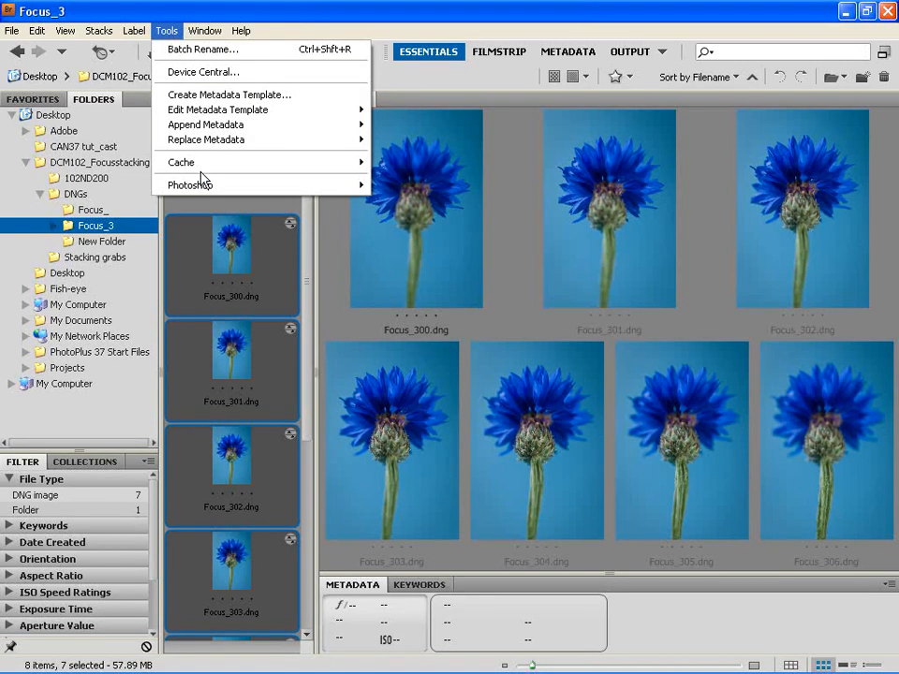
{"action": "mouse_move", "coordinate": [312, 186]}
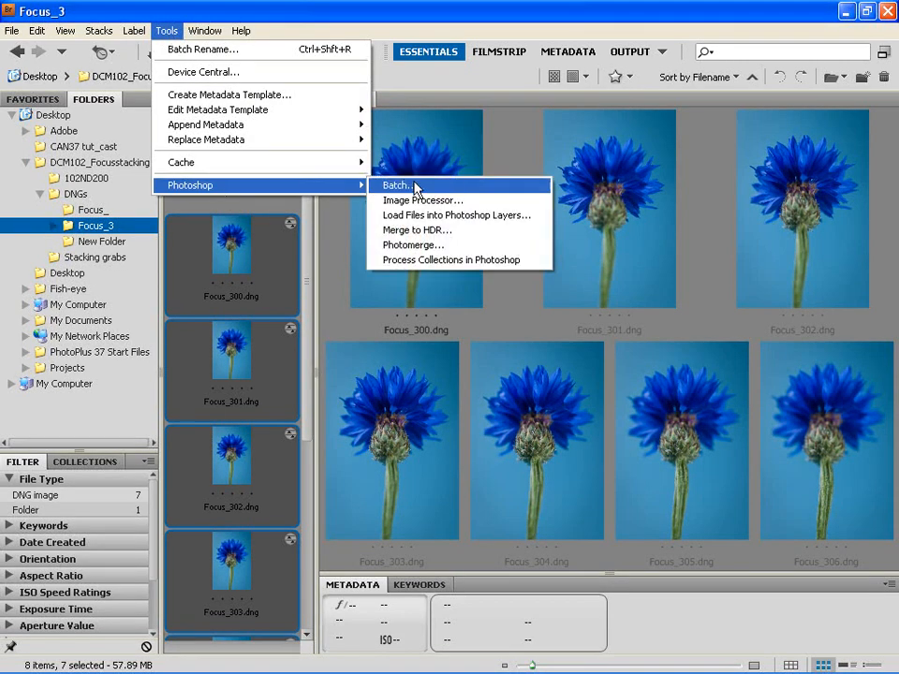
{"action": "left_click", "coordinate": [526, 218]}
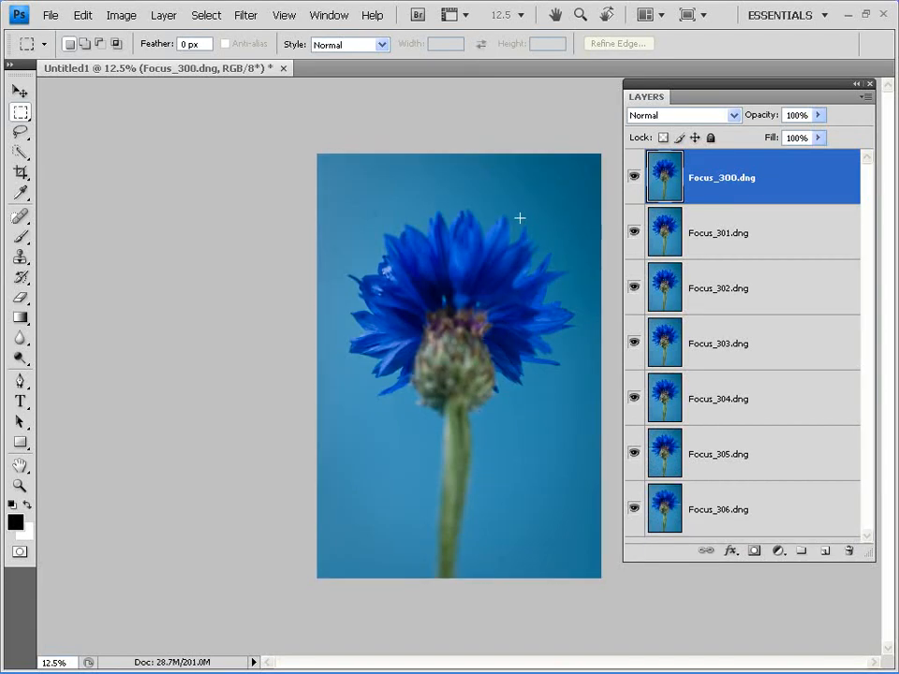
Hide layers Focus_300 to Focus_305, then show them again one by one from the bottom up to compare their focus.
{"action": "left_click", "coordinate": [635, 178]}
{"action": "left_click", "coordinate": [635, 178]}
{"action": "left_click_drag", "start_coordinate": [633, 178], "coordinate": [639, 468]}
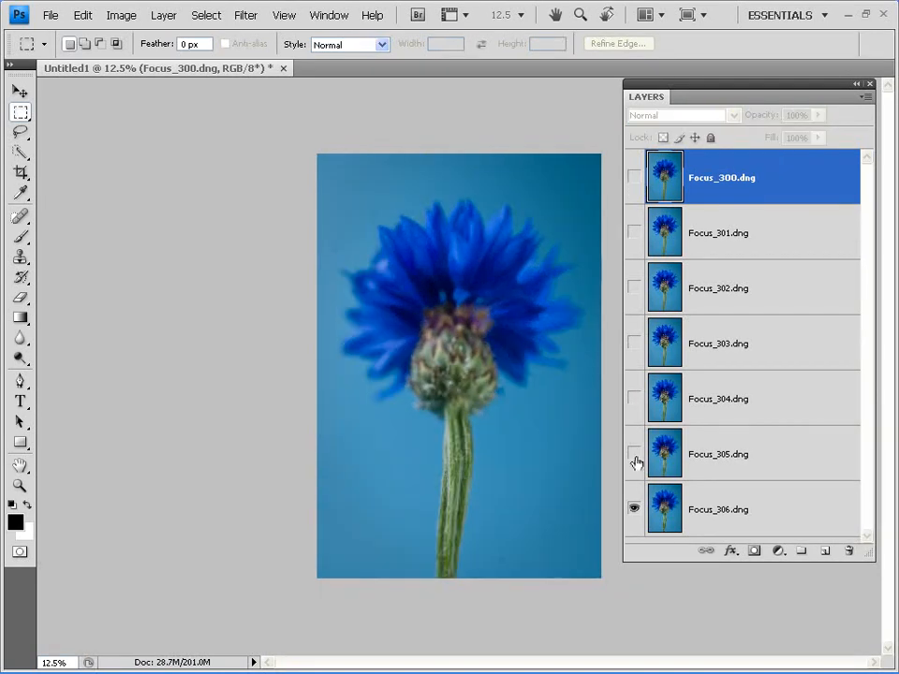
{"action": "left_click", "coordinate": [634, 454]}
{"action": "left_click", "coordinate": [634, 399]}
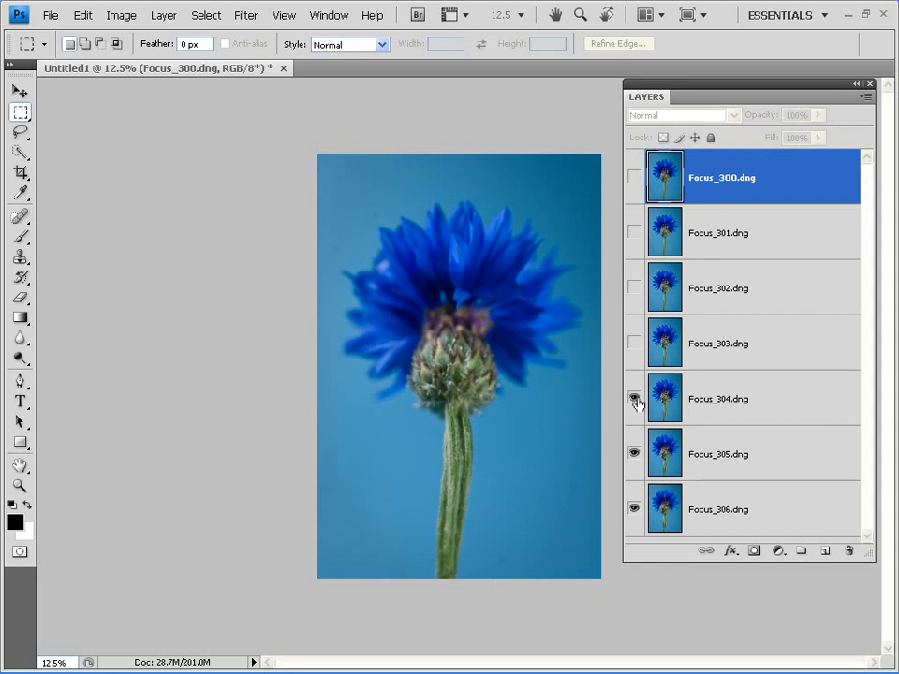
{"action": "left_click", "coordinate": [634, 342]}
{"action": "left_click", "coordinate": [633, 289]}
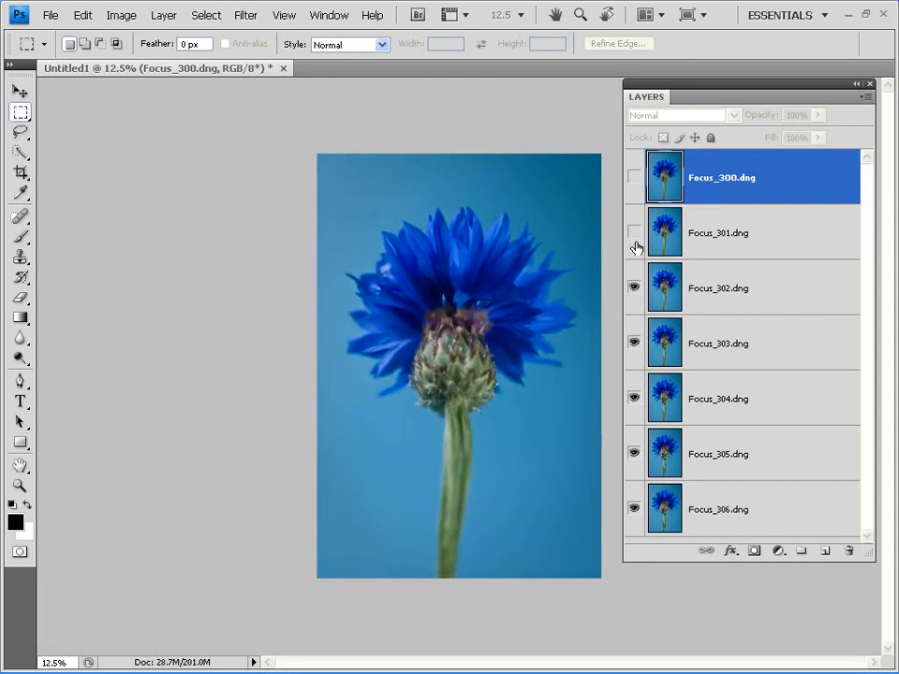
{"action": "left_click", "coordinate": [634, 232]}
{"action": "left_click", "coordinate": [634, 177]}
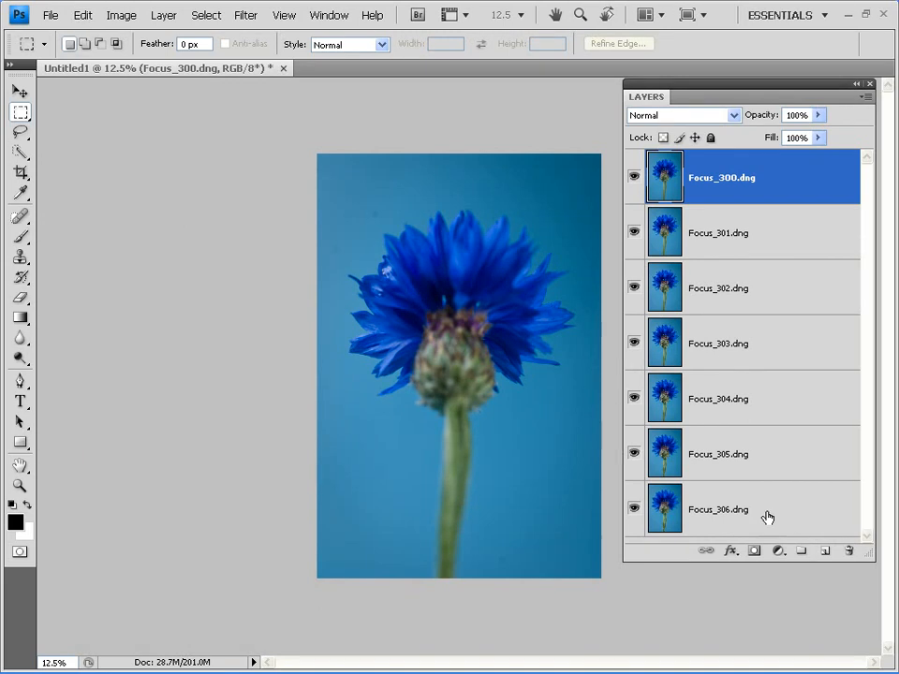
Select all seven layers and auto-blend them with the Stack Images method and Seamless Tones and Colors.
{"action": "left_click_drag", "start_coordinate": [870, 557], "coordinate": [870, 587]}
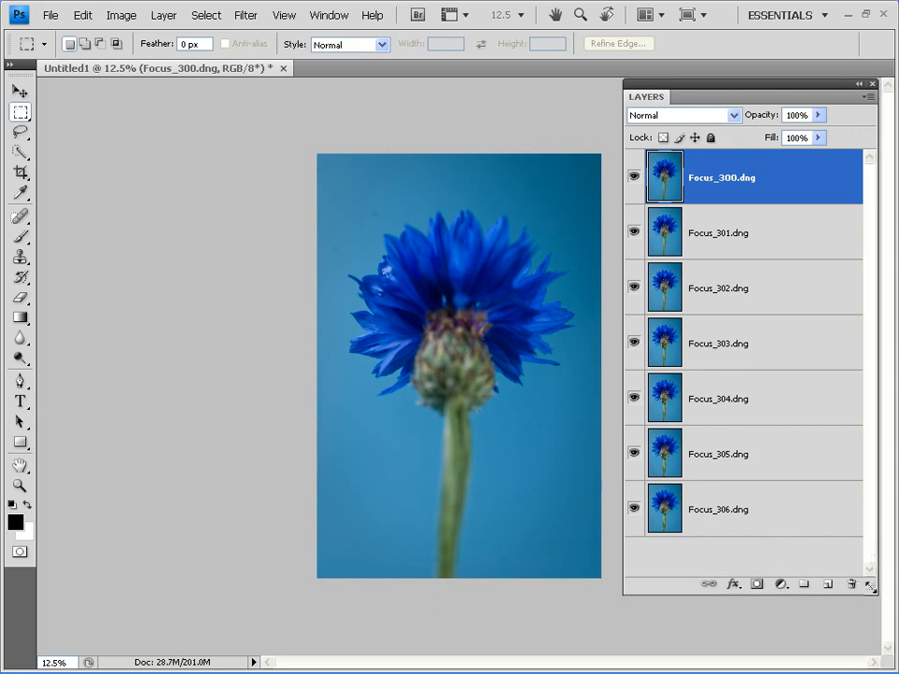
{"action": "left_click", "coordinate": [764, 512], "text": "shift"}
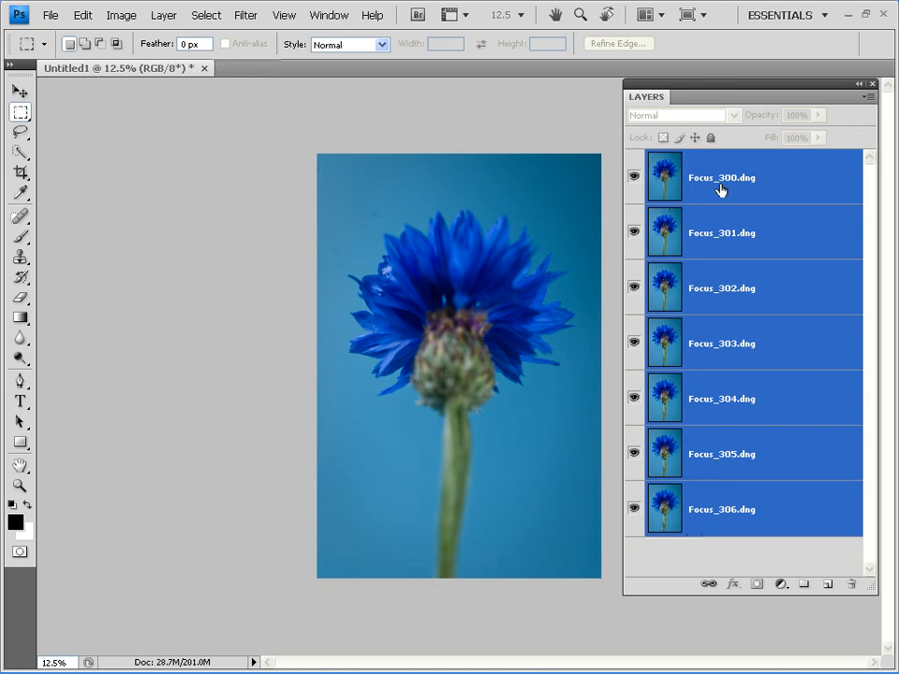
{"action": "left_click", "coordinate": [83, 16]}
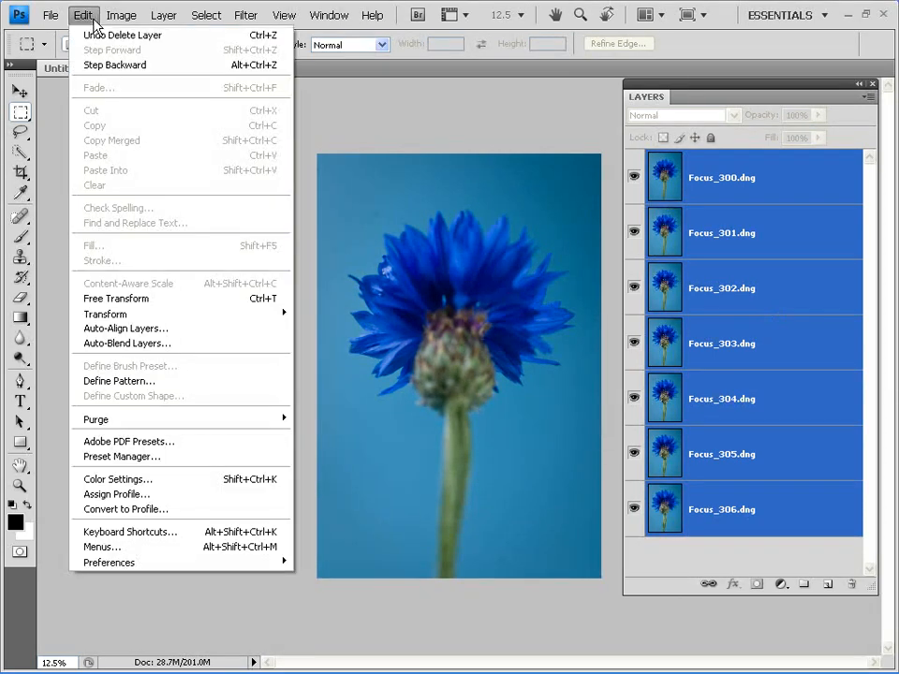
{"action": "left_click", "coordinate": [155, 346]}
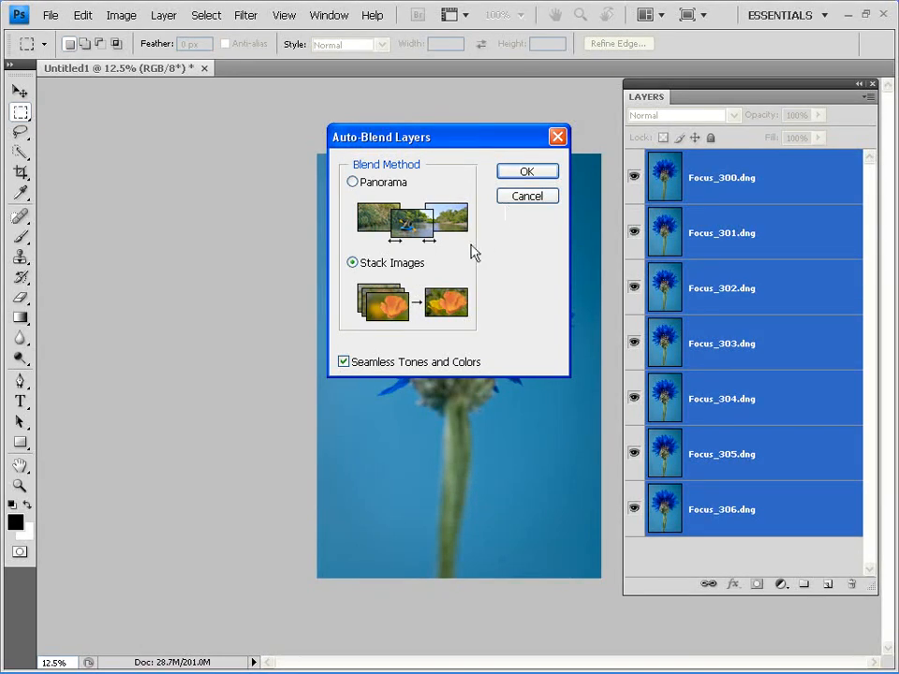
{"action": "left_click", "coordinate": [517, 175]}
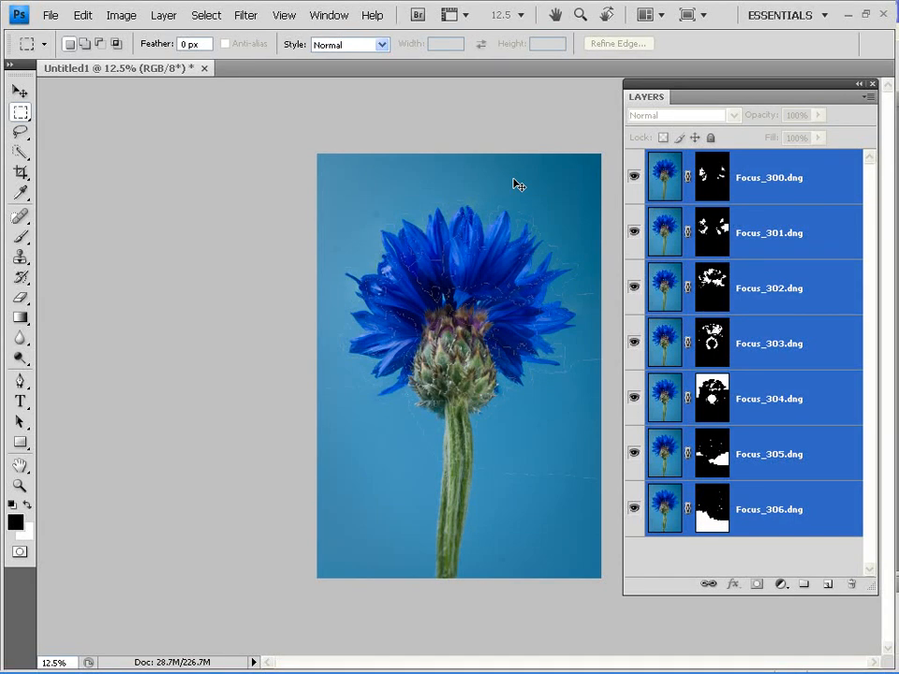
Inspect the sharpness of the blended petals, flower head and stem at 25% magnification.
{"action": "key", "text": "ctrl+plus"}
{"action": "key", "text": "ctrl+plus"}
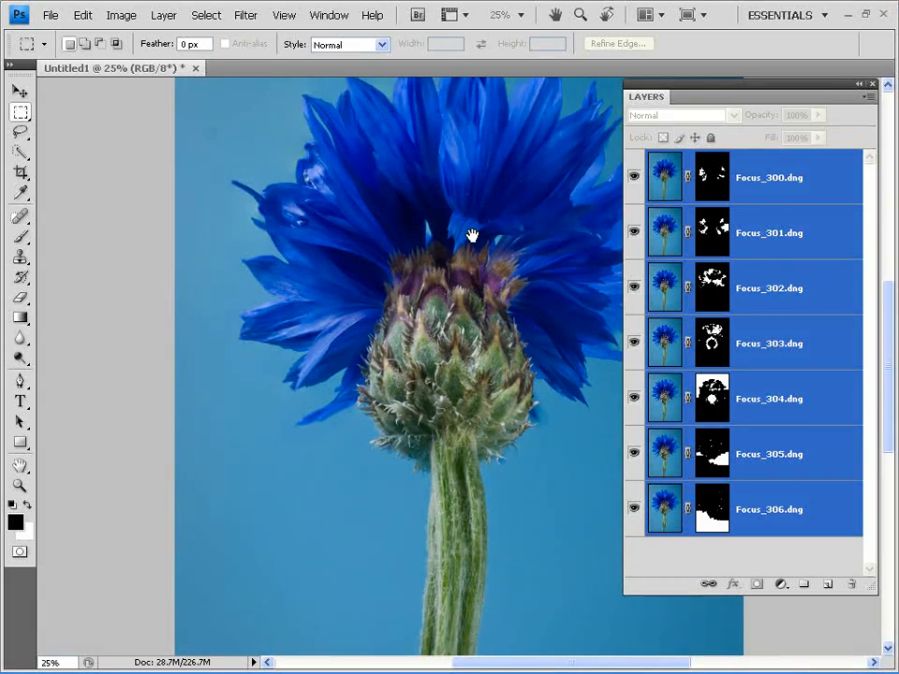
{"action": "left_click_drag", "start_coordinate": [474, 237], "coordinate": [421, 318]}
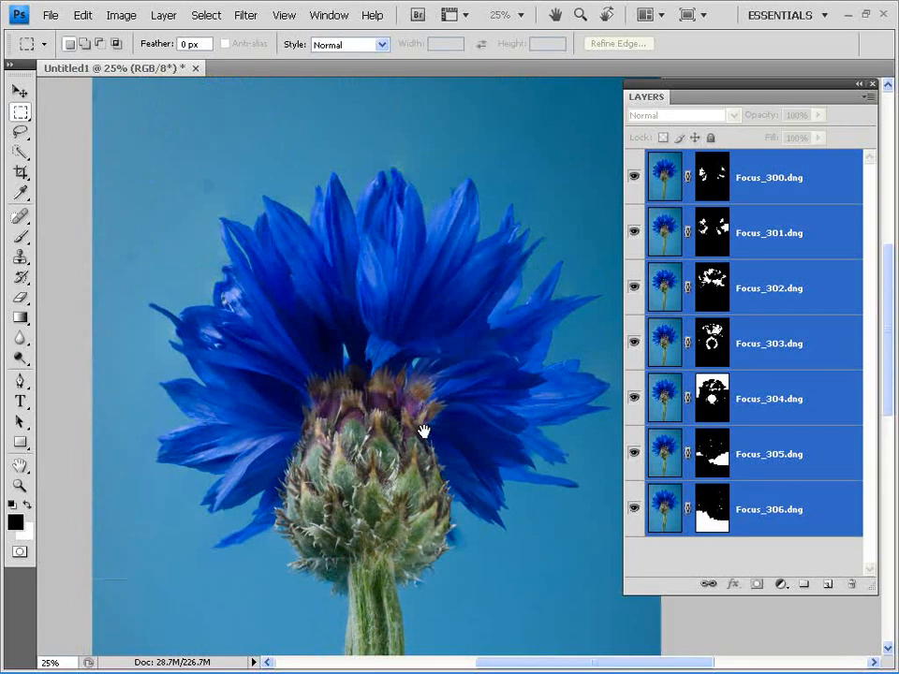
{"action": "left_click_drag", "start_coordinate": [425, 427], "coordinate": [426, 345]}
{"action": "key", "text": "ctrl+minus"}
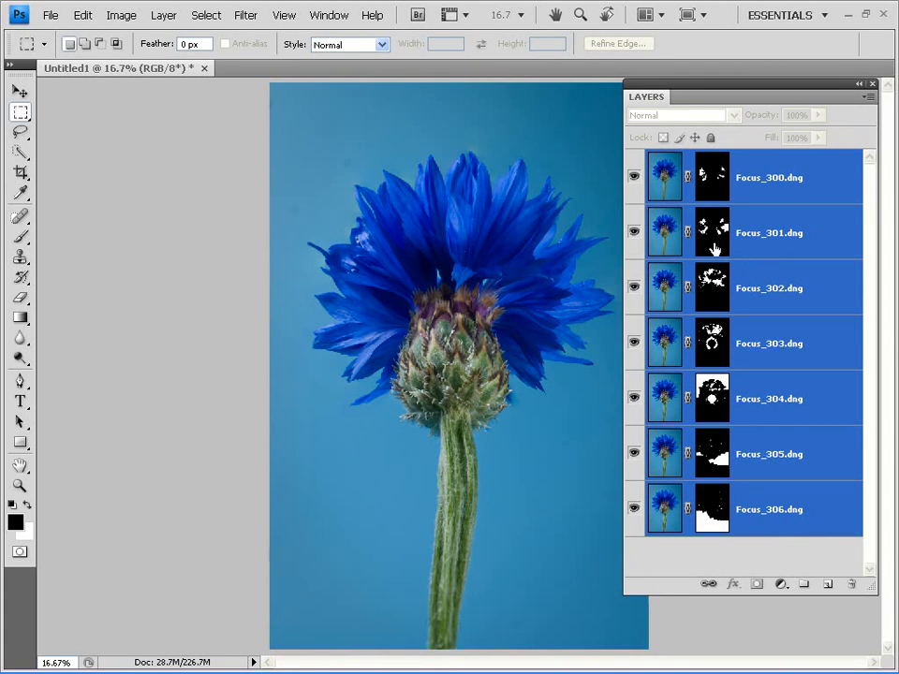
Toggle the visibility of layers Focus_300 to Focus_305 one at a time to examine which parts each contributes to the blend.
{"action": "left_click", "coordinate": [634, 343]}
{"action": "left_click", "coordinate": [634, 343]}
{"action": "left_click", "coordinate": [634, 287]}
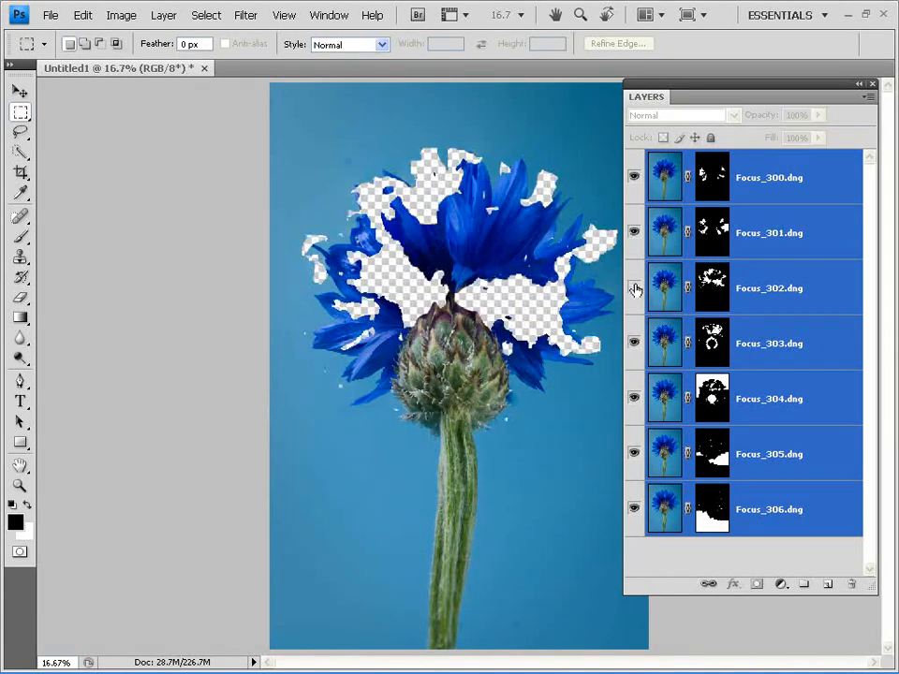
{"action": "left_click", "coordinate": [634, 287]}
{"action": "left_click", "coordinate": [634, 234]}
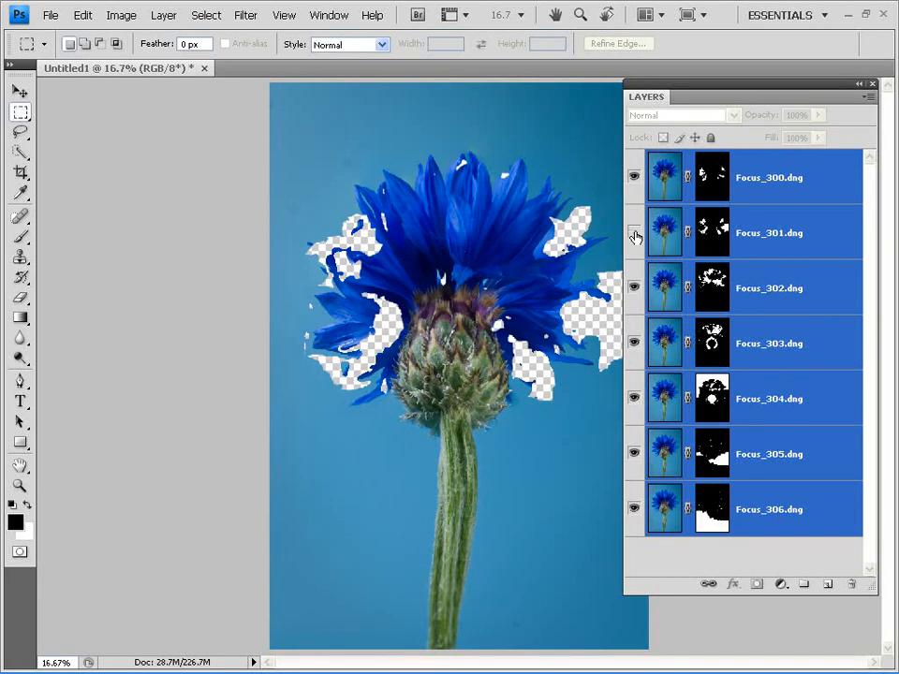
{"action": "left_click", "coordinate": [634, 234]}
{"action": "left_click", "coordinate": [634, 178]}
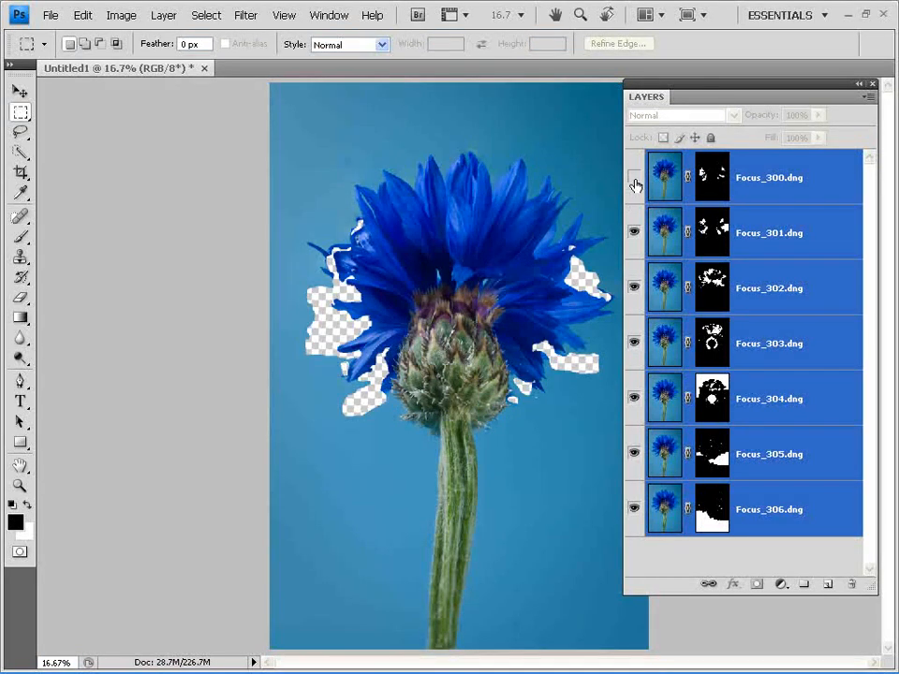
{"action": "left_click", "coordinate": [634, 182]}
{"action": "left_click", "coordinate": [634, 399]}
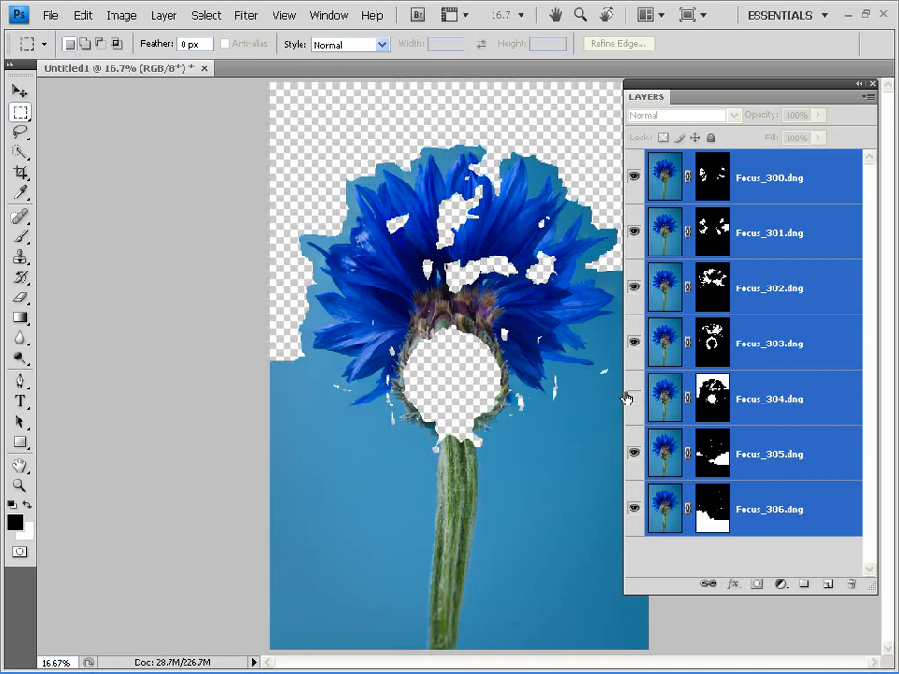
{"action": "left_click", "coordinate": [634, 400]}
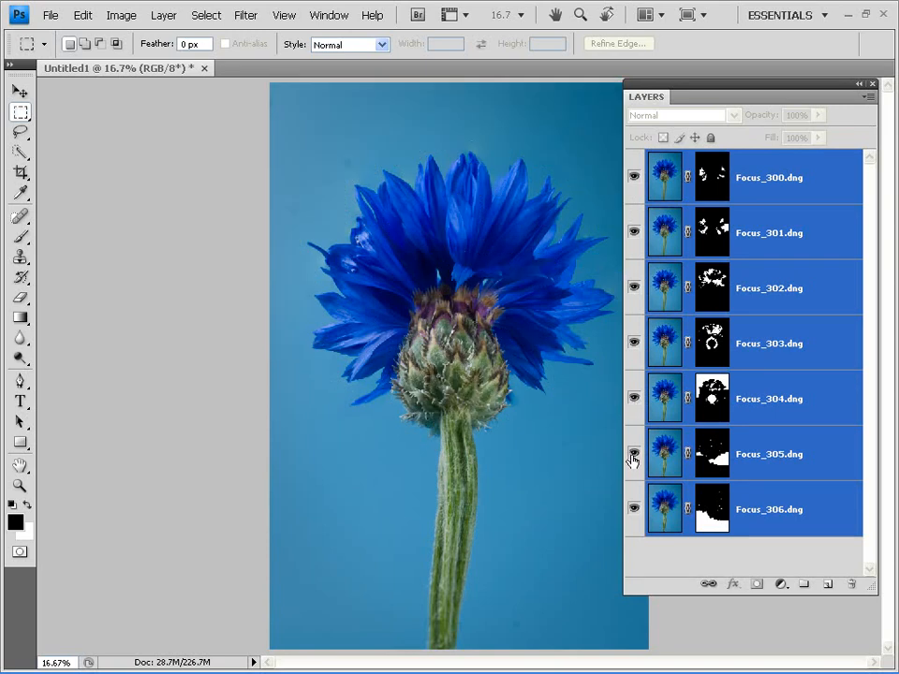
{"action": "left_click", "coordinate": [634, 457]}
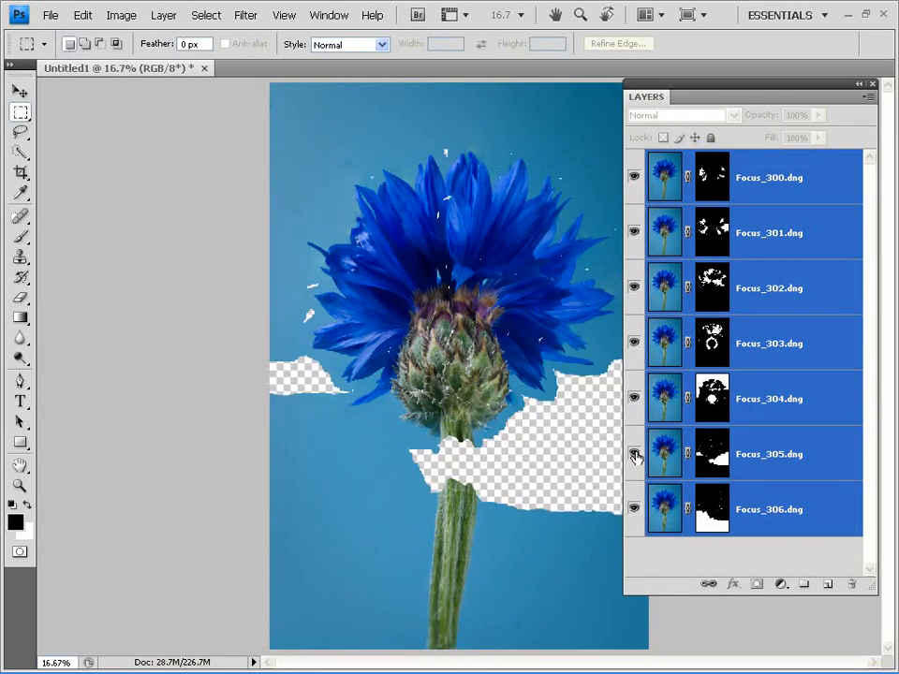
{"action": "left_click", "coordinate": [634, 457]}
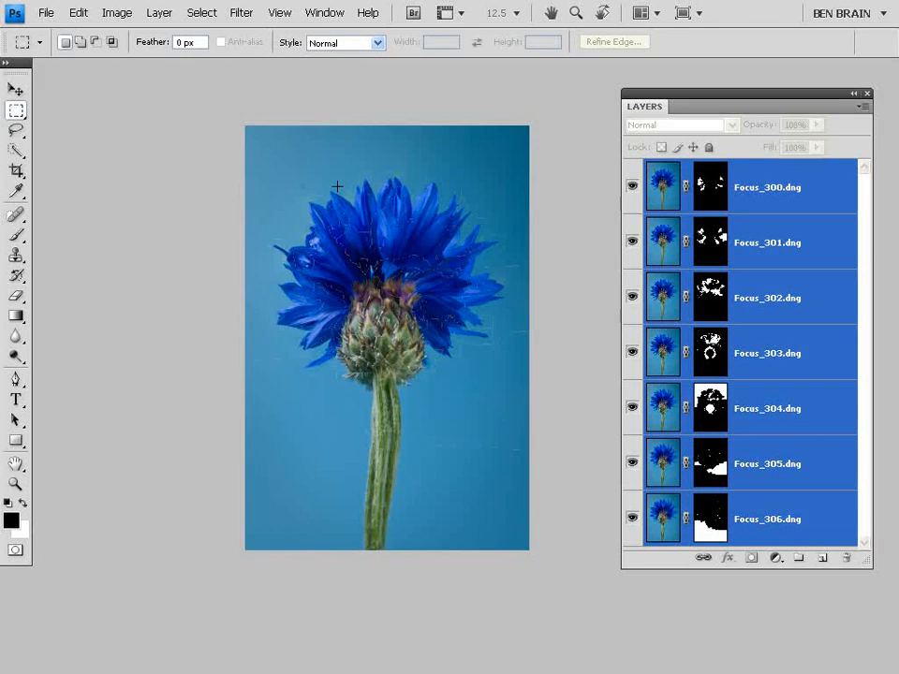
Select the Focus_300.dng layer and crop the image at full width, trimming strips above the petals and at the stem's lower end.
{"action": "left_click", "coordinate": [776, 192]}
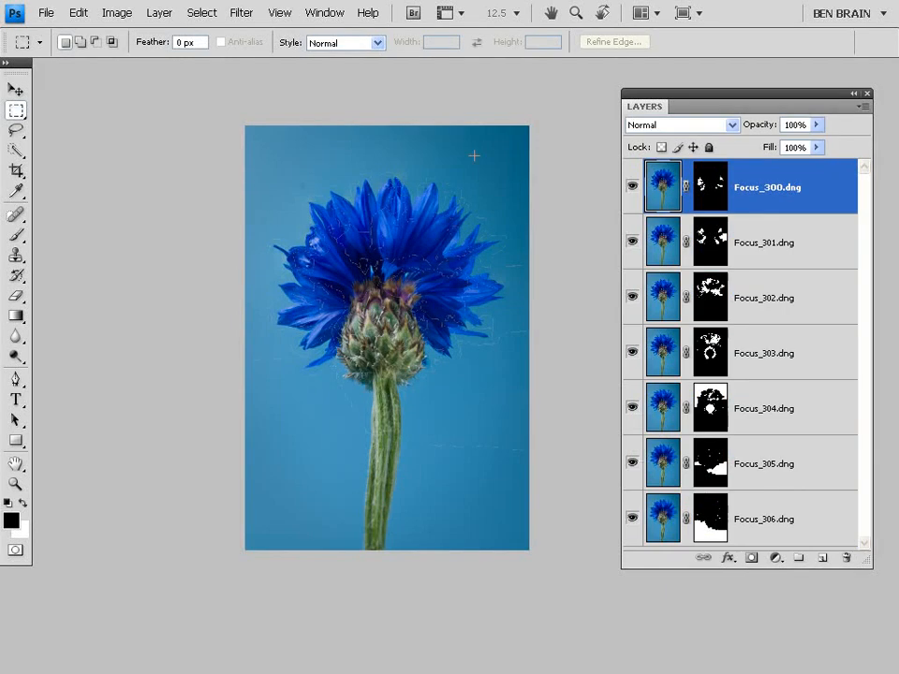
{"action": "left_click", "coordinate": [18, 171]}
{"action": "left_click_drag", "start_coordinate": [242, 155], "coordinate": [541, 501]}
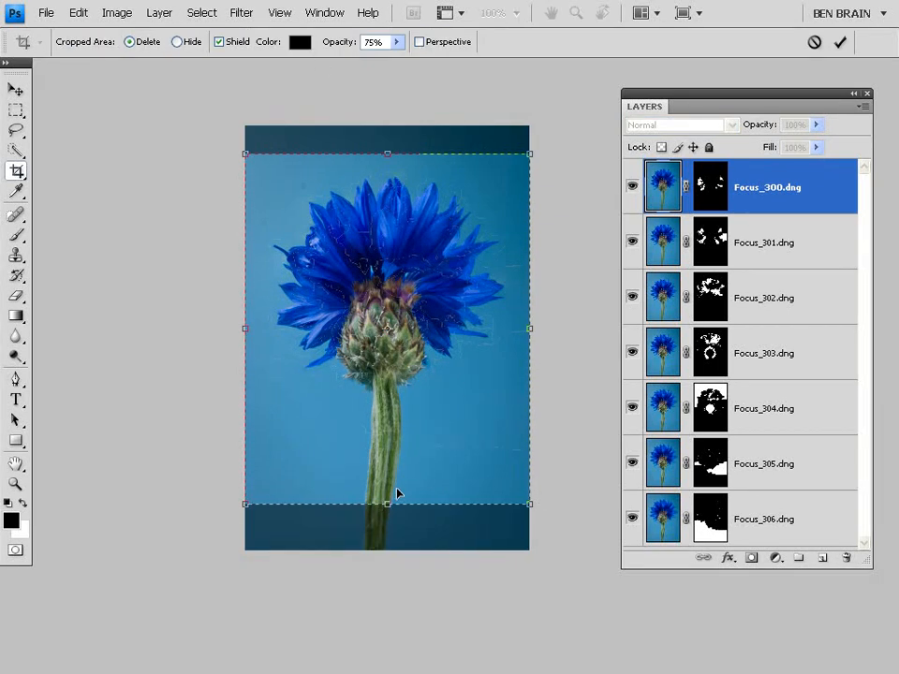
{"action": "left_click_drag", "start_coordinate": [383, 503], "coordinate": [384, 509]}
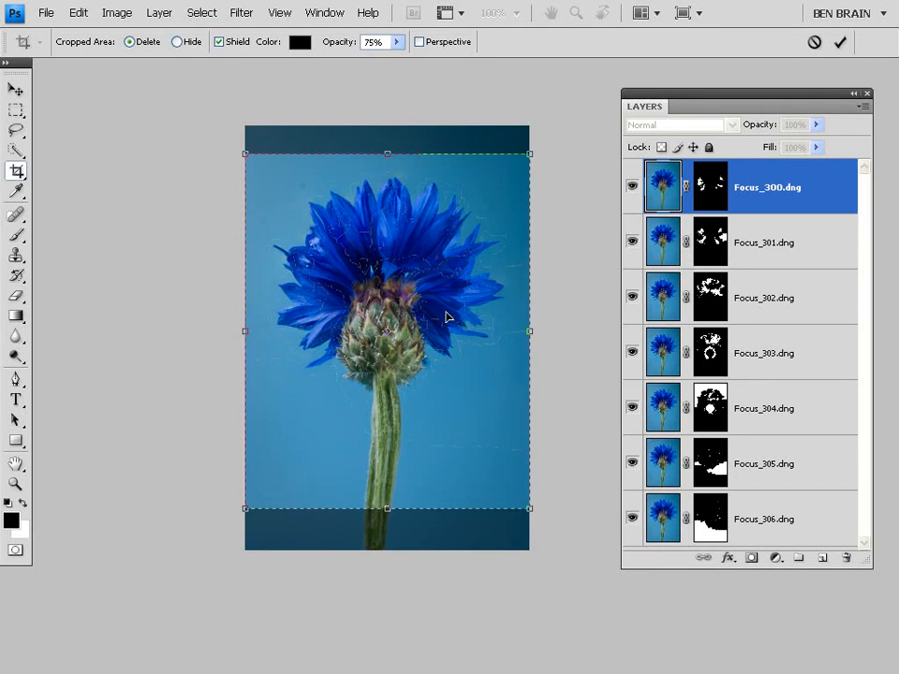
{"action": "key", "text": "Return"}
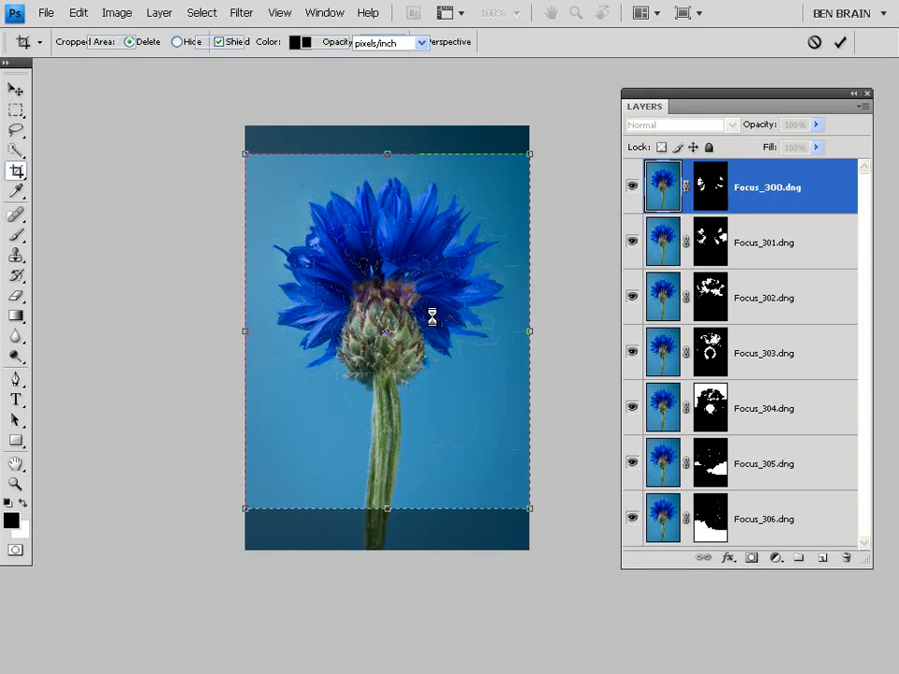
{"action": "left_click_drag", "start_coordinate": [462, 323], "coordinate": [367, 256]}
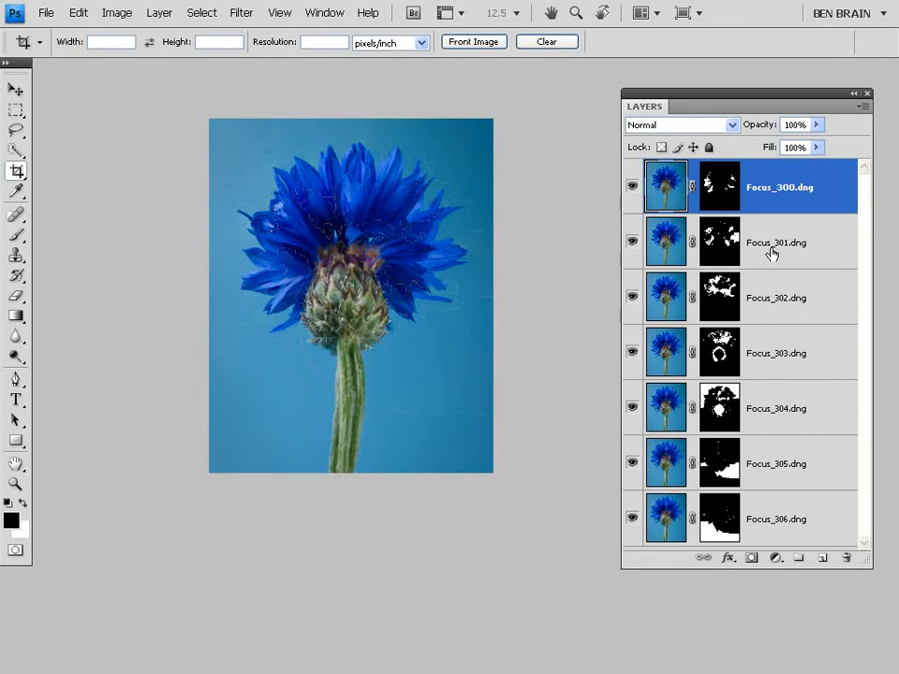
Stamp all visible layers into a new merged layer above the stack and enlarge the layer list to show every layer.
{"action": "key", "text": "ctrl+shift+alt+e"}
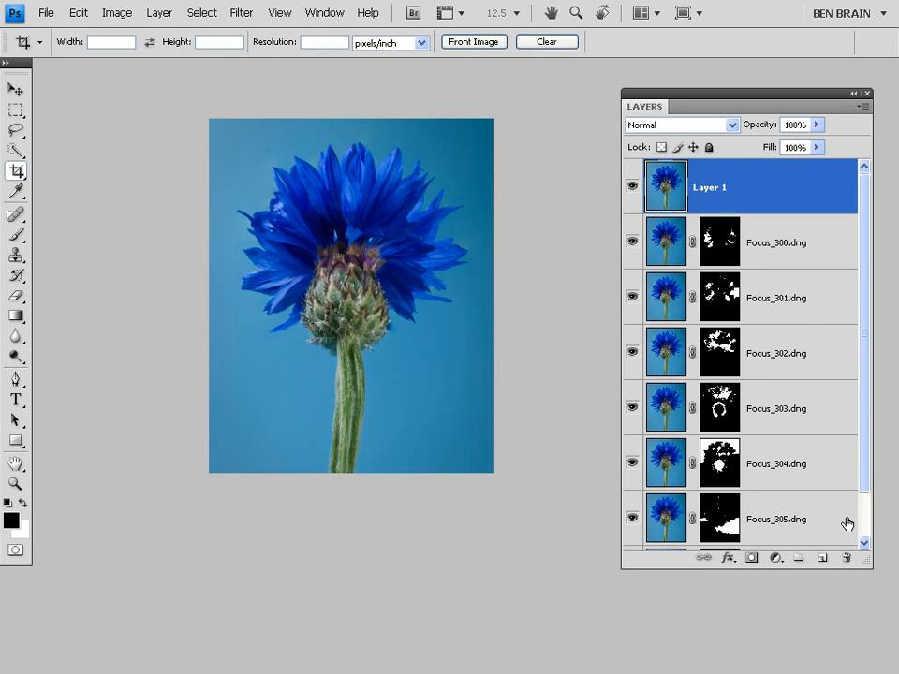
{"action": "left_click_drag", "start_coordinate": [862, 486], "coordinate": [855, 426]}
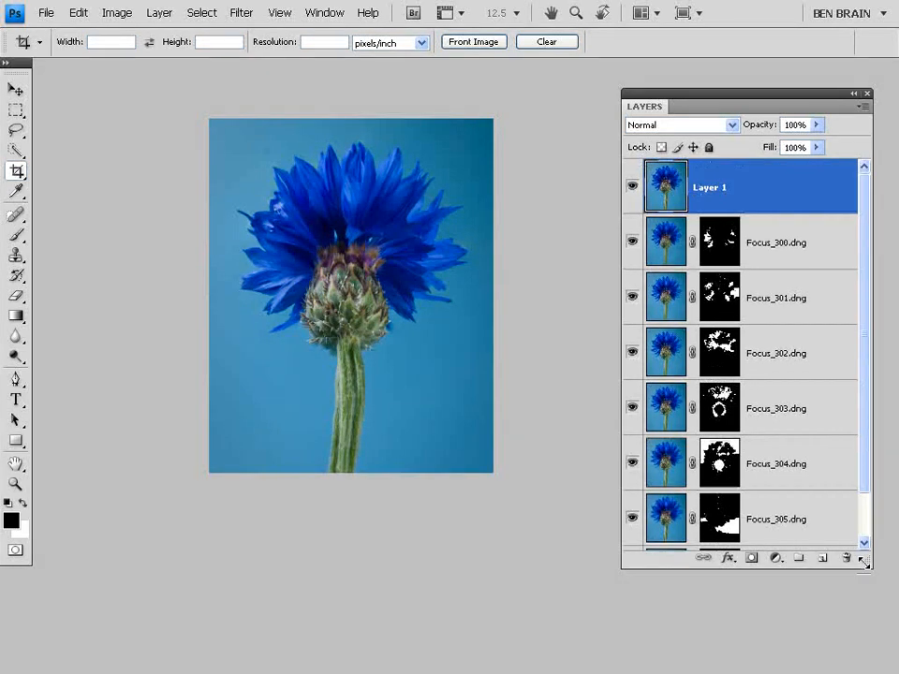
{"action": "left_click_drag", "start_coordinate": [865, 562], "coordinate": [872, 641]}
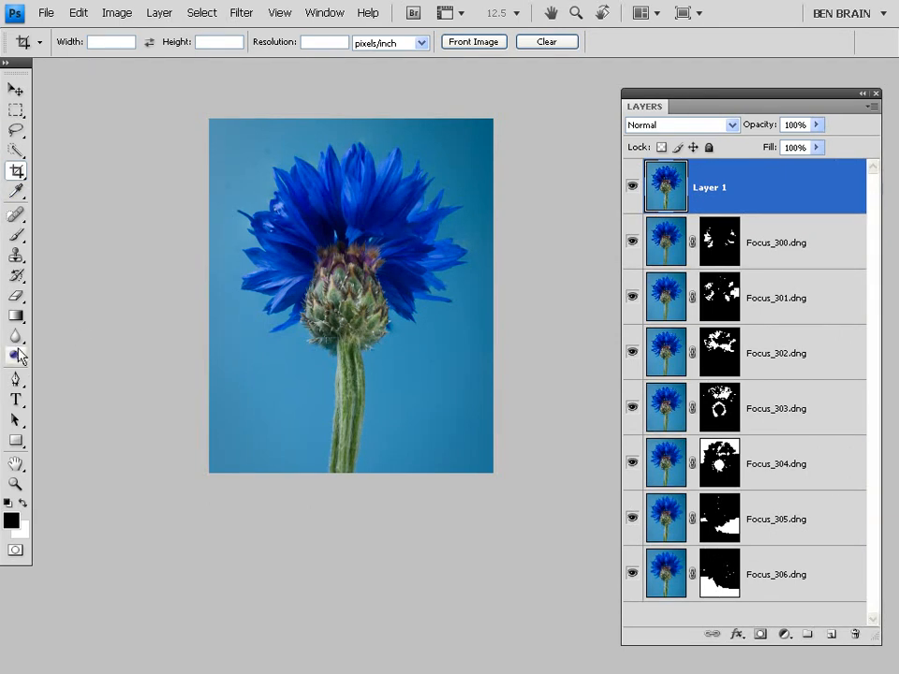
Choose the Burn tool and set its soft brush to a diameter of 911 px.
{"action": "left_click_drag", "start_coordinate": [16, 363], "coordinate": [53, 370]}
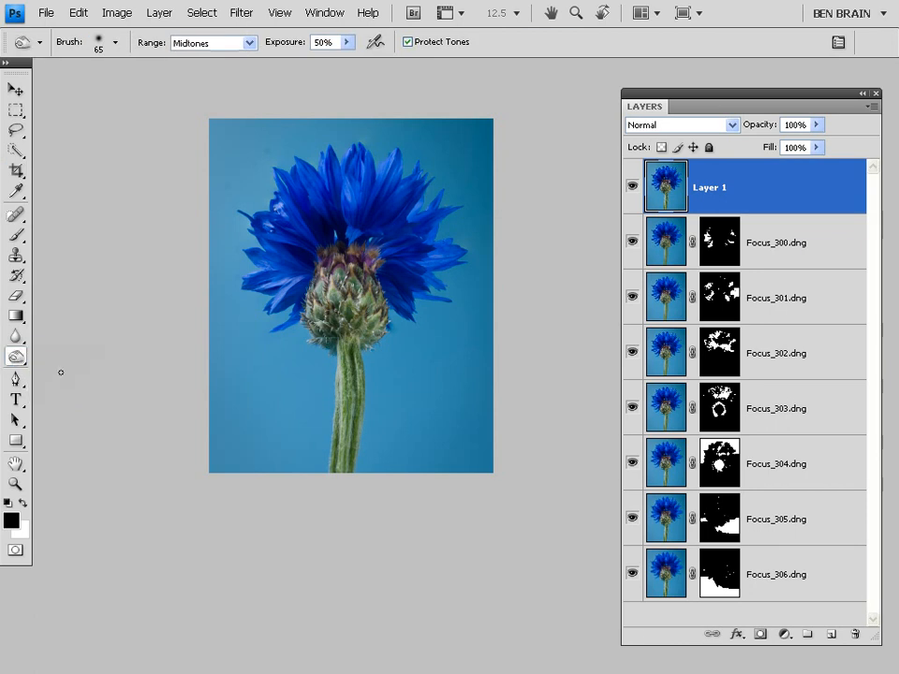
{"action": "left_click", "coordinate": [116, 42]}
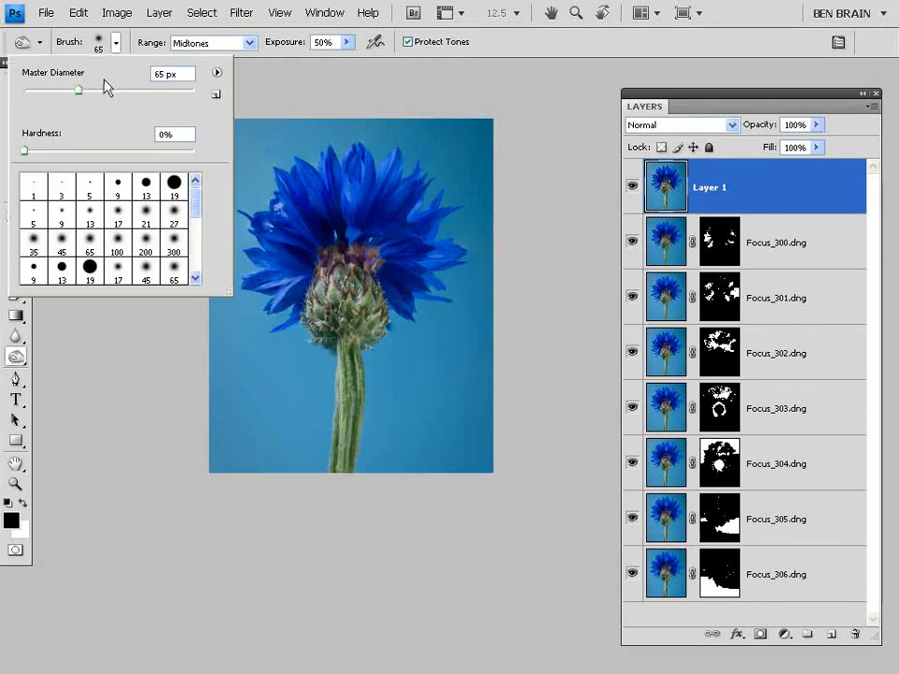
{"action": "left_click", "coordinate": [162, 92]}
{"action": "left_click", "coordinate": [182, 91]}
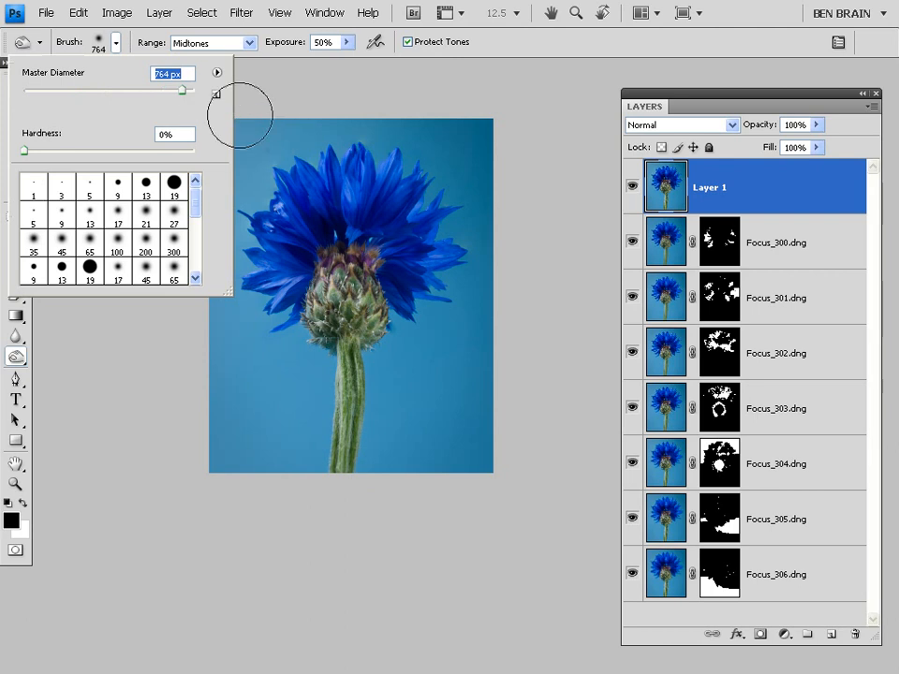
{"action": "left_click_drag", "start_coordinate": [182, 90], "coordinate": [178, 91]}
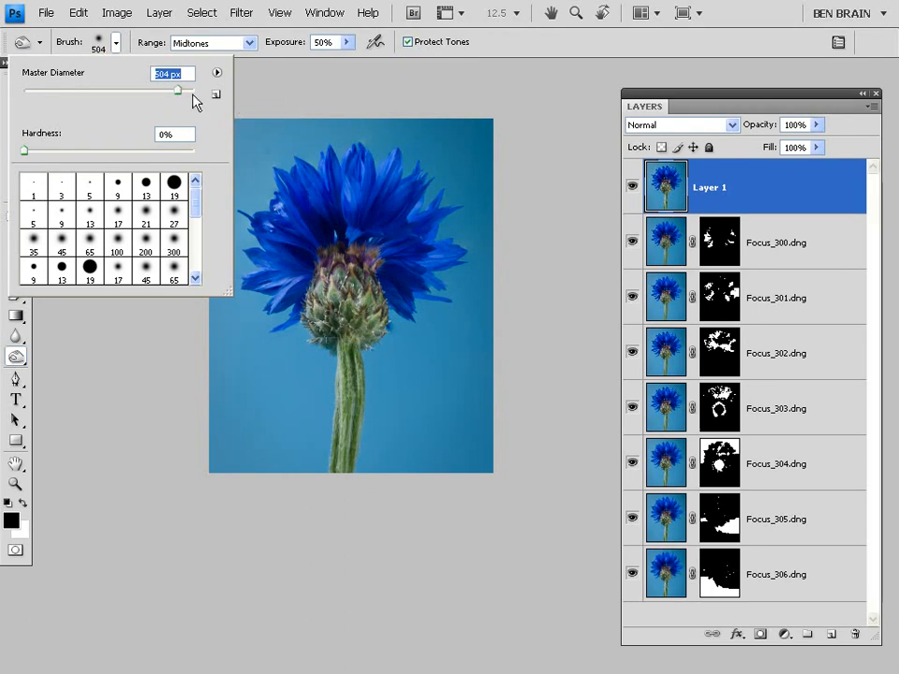
{"action": "left_click_drag", "start_coordinate": [174, 91], "coordinate": [228, 96]}
{"action": "left_click", "coordinate": [280, 115]}
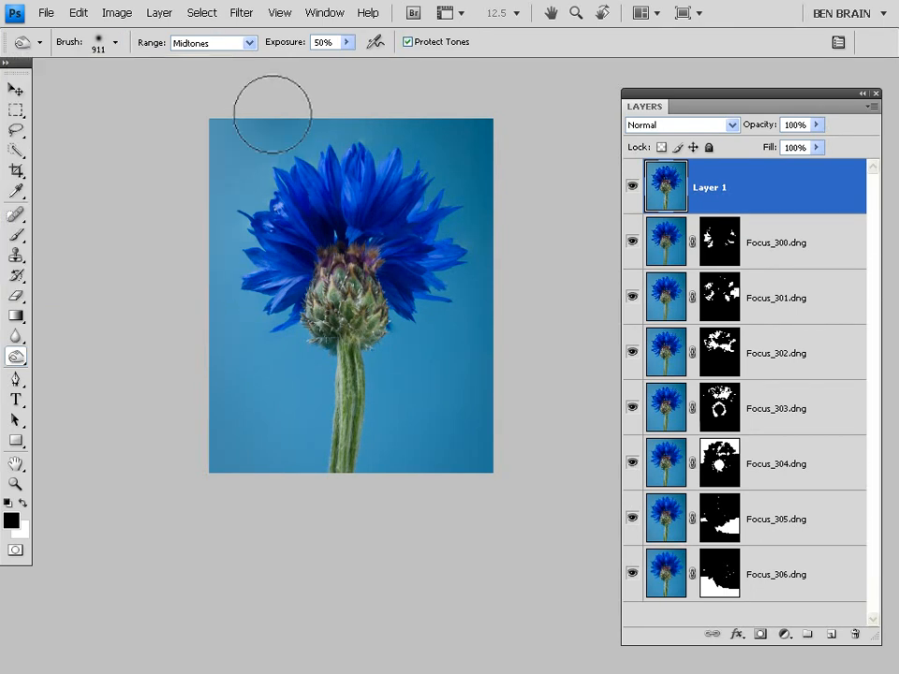
Set the Burn exposure to 16% and darken the blue background around the image edges and corners.
{"action": "left_click", "coordinate": [348, 41]}
{"action": "left_click_drag", "start_coordinate": [348, 60], "coordinate": [317, 60]}
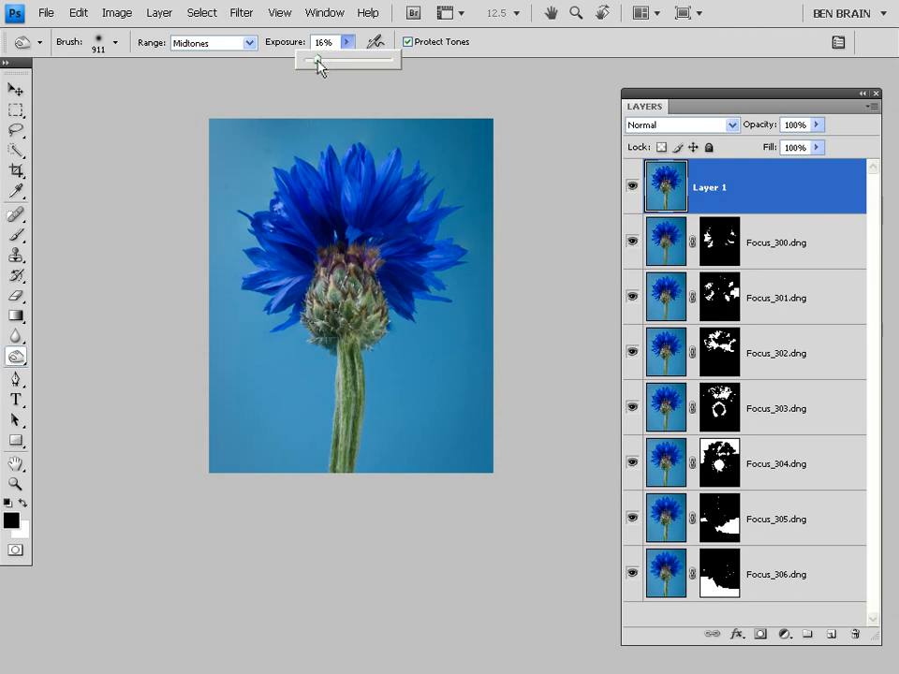
{"action": "left_click", "coordinate": [223, 123]}
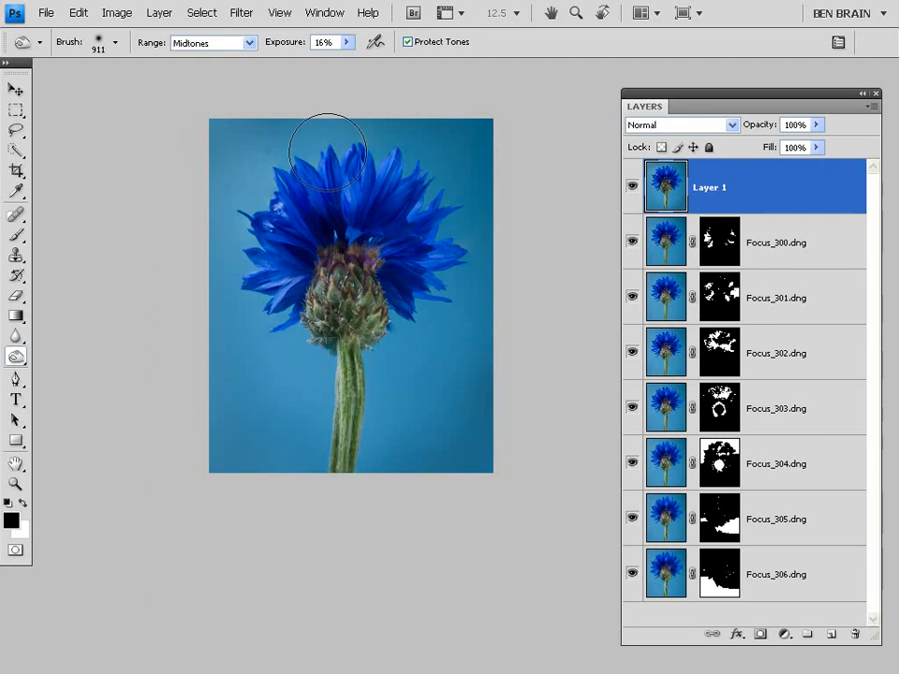
Patch the small blemish in the background just above the flower's left petals with the Patch tool, and clear the selection.
{"action": "left_click", "coordinate": [21, 215]}
{"action": "right_click", "coordinate": [20, 215]}
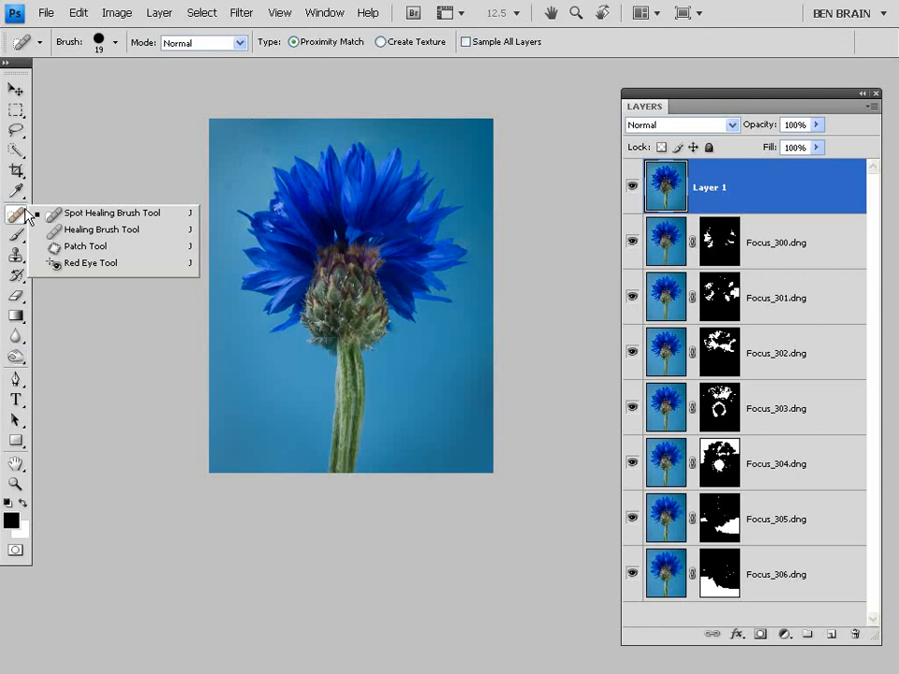
{"action": "left_click", "coordinate": [58, 244]}
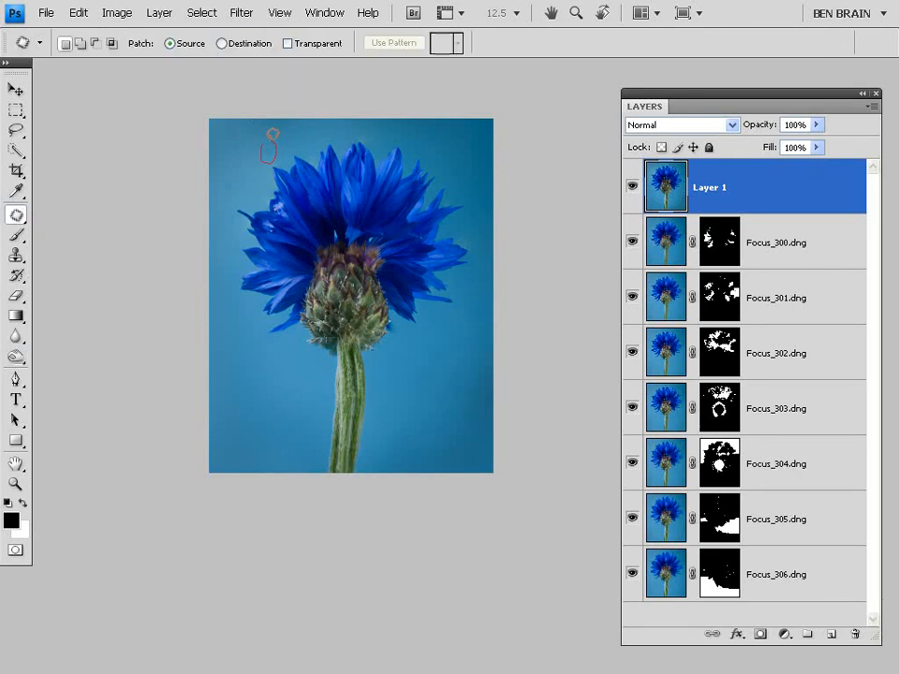
{"action": "mouse_move", "coordinate": [272, 135]}
{"action": "left_mouse_down"}
{"action": "mouse_move", "coordinate": [226, 192]}
{"action": "mouse_move", "coordinate": [242, 167]}
{"action": "left_mouse_up"}
{"action": "key", "text": "ctrl+d"}
{"action": "key", "text": "ctrl+d"}
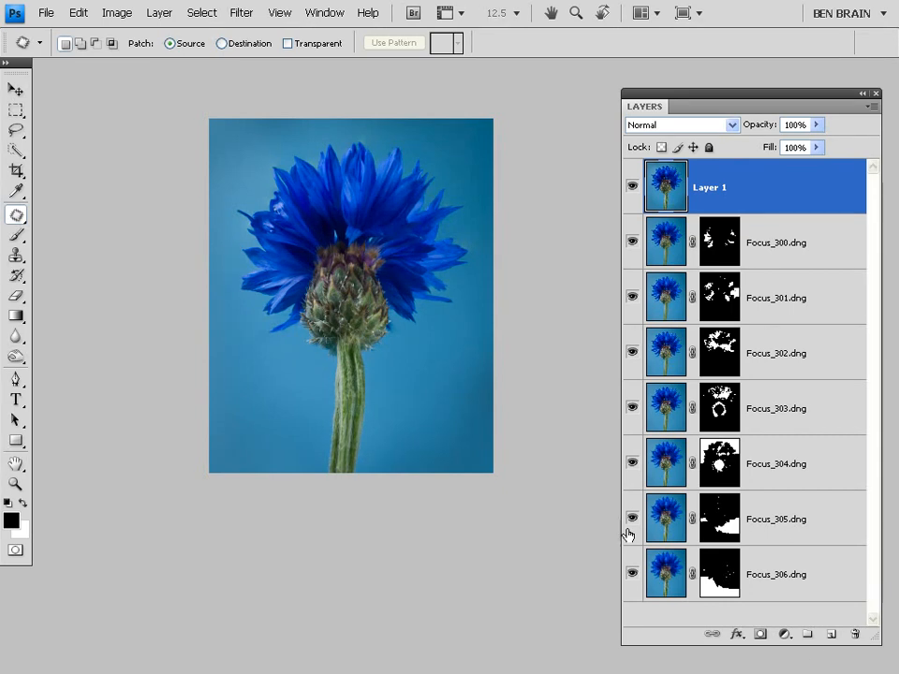
Add a Curves adjustment layer with RGB points at input 193, output 207 and input 79, output 81.
{"action": "left_click", "coordinate": [785, 634]}
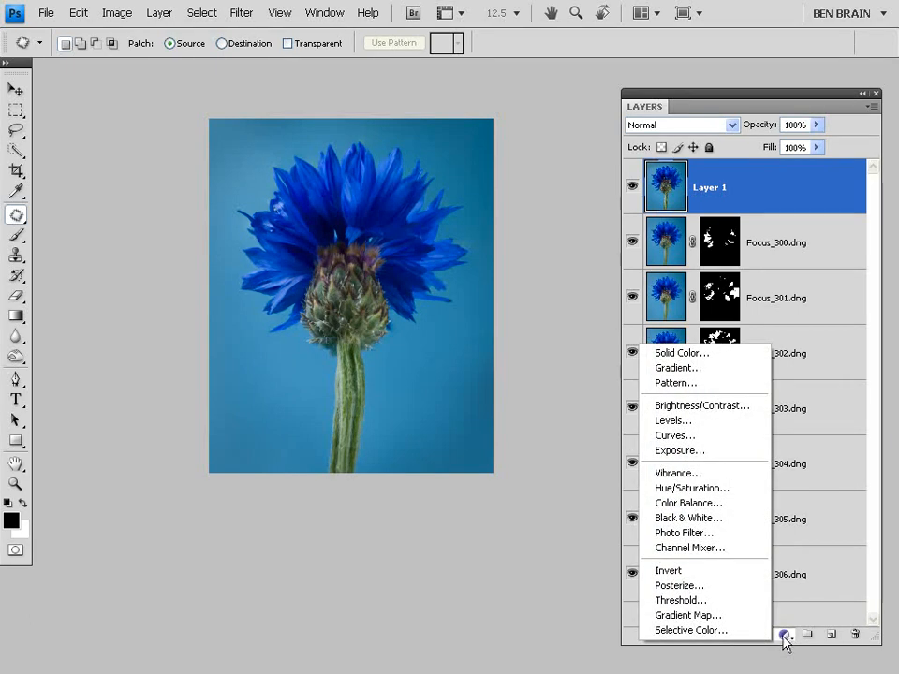
{"action": "left_click", "coordinate": [671, 436]}
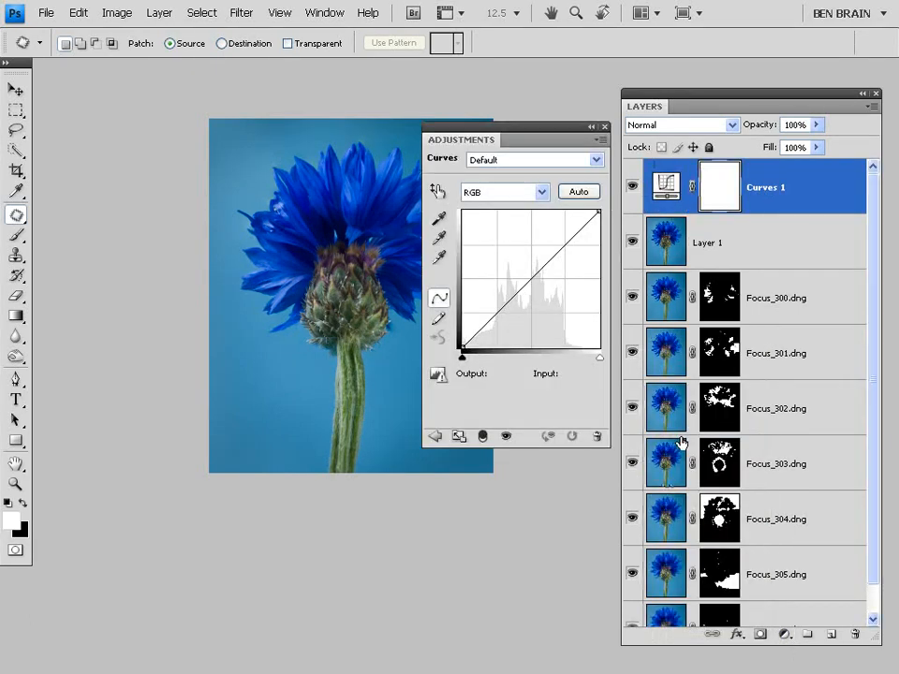
{"action": "left_click_drag", "start_coordinate": [567, 244], "coordinate": [566, 236]}
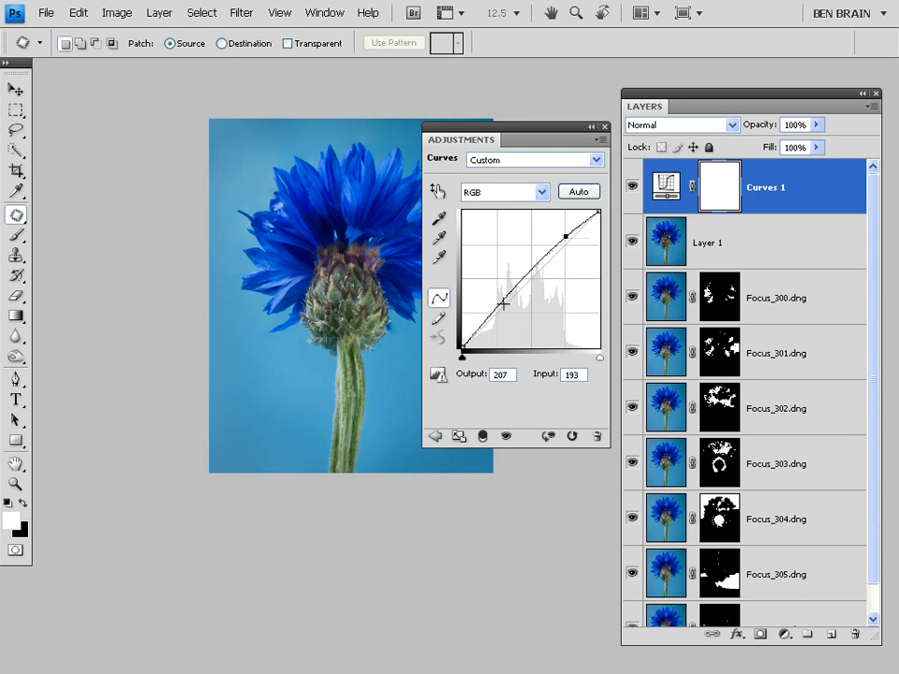
{"action": "left_click_drag", "start_coordinate": [504, 304], "coordinate": [505, 304]}
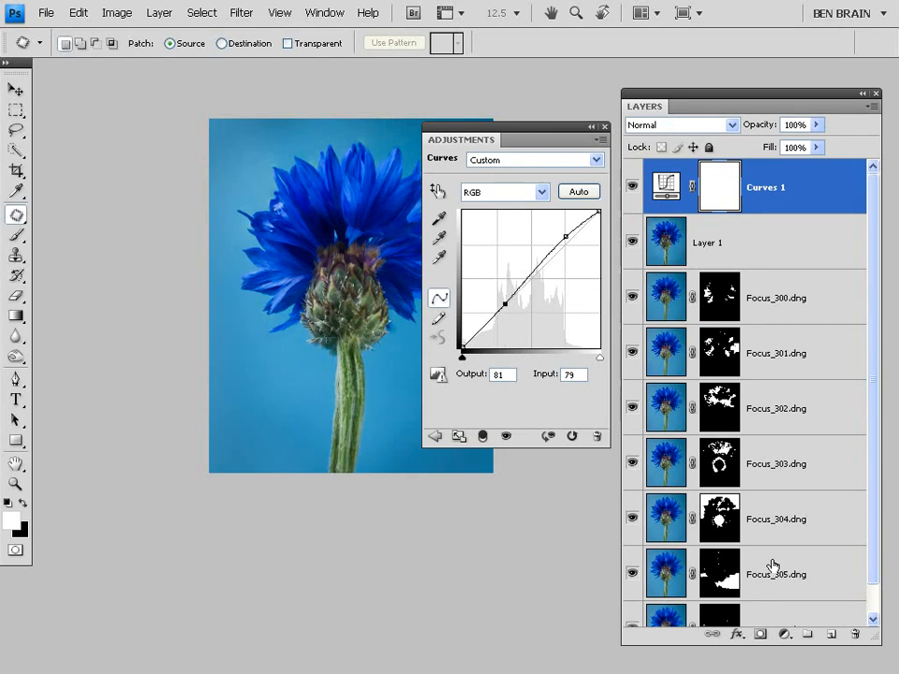
Add a Color Balance adjustment layer and shift its midtones slightly towards cyan.
{"action": "left_click", "coordinate": [785, 635]}
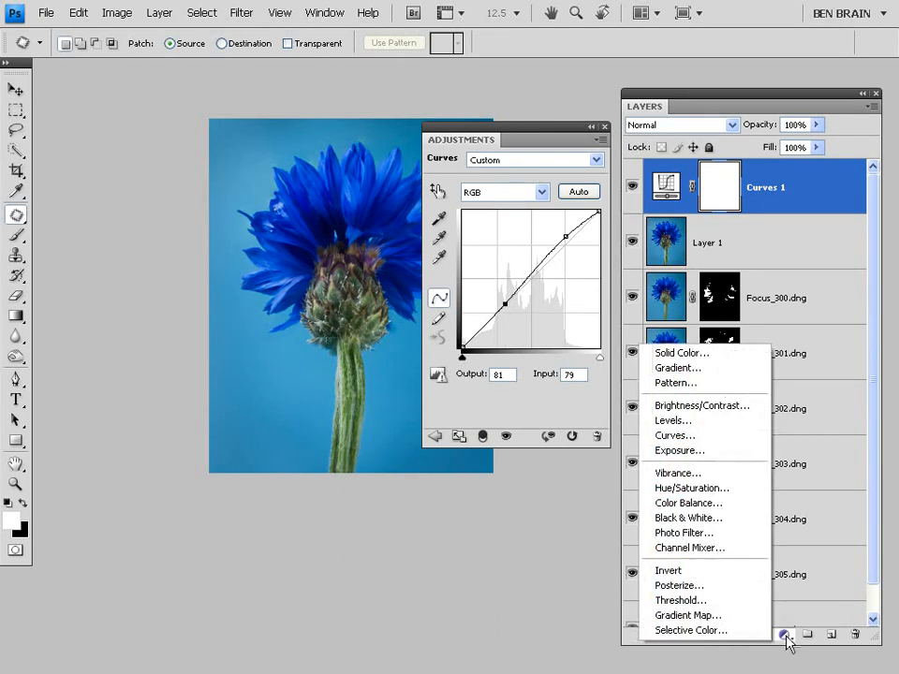
{"action": "left_click", "coordinate": [688, 505]}
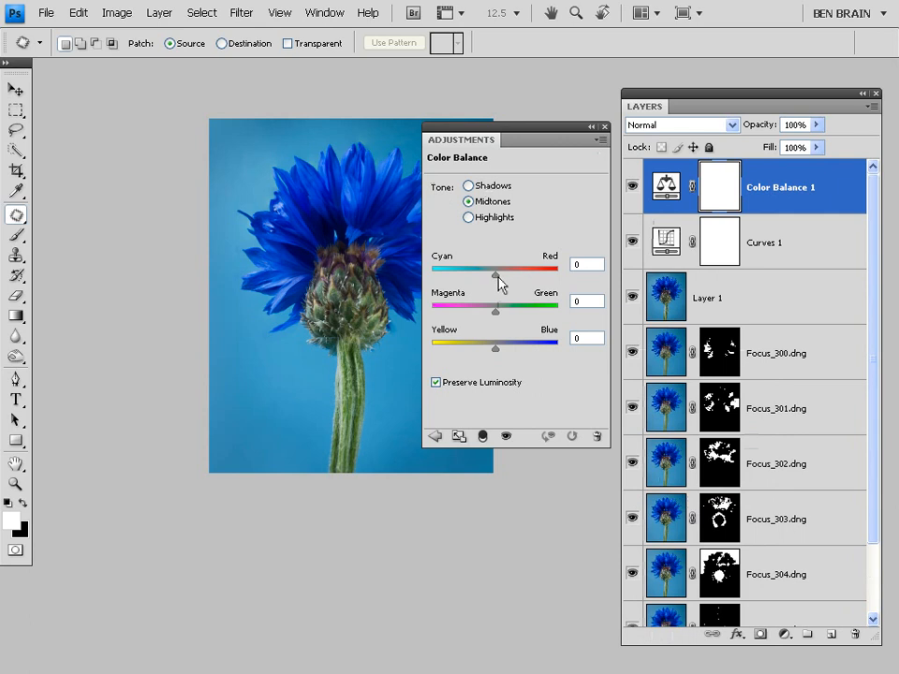
{"action": "left_click_drag", "start_coordinate": [495, 276], "coordinate": [490, 275]}
{"action": "left_click", "coordinate": [602, 127]}
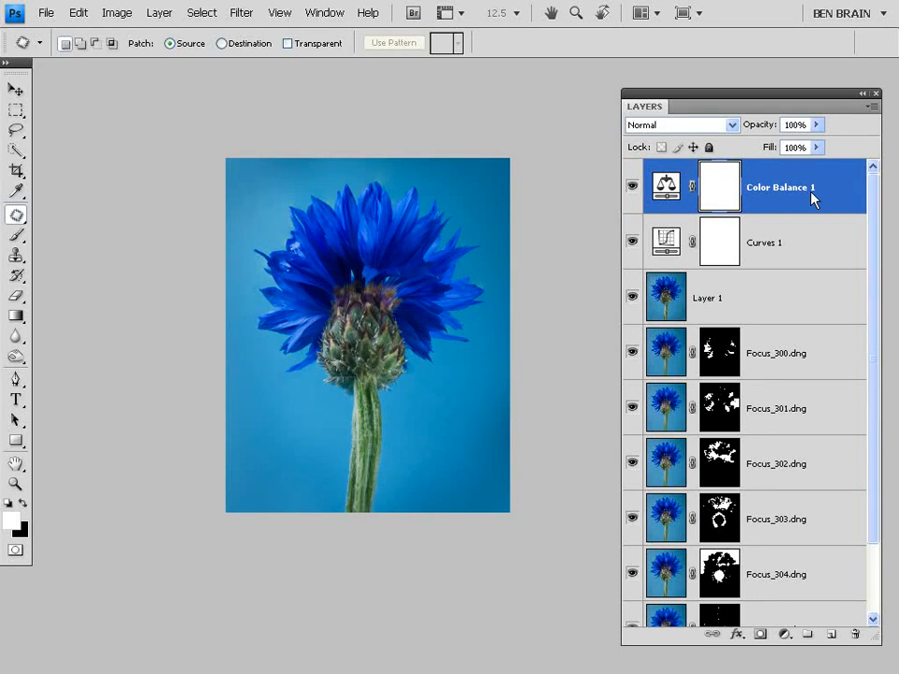
Stamp all visible layers into a new top layer and apply a Gaussian Blur with a 60-pixel radius.
{"action": "key", "text": "d"}
{"action": "key", "text": "ctrl+shift+alt+e"}
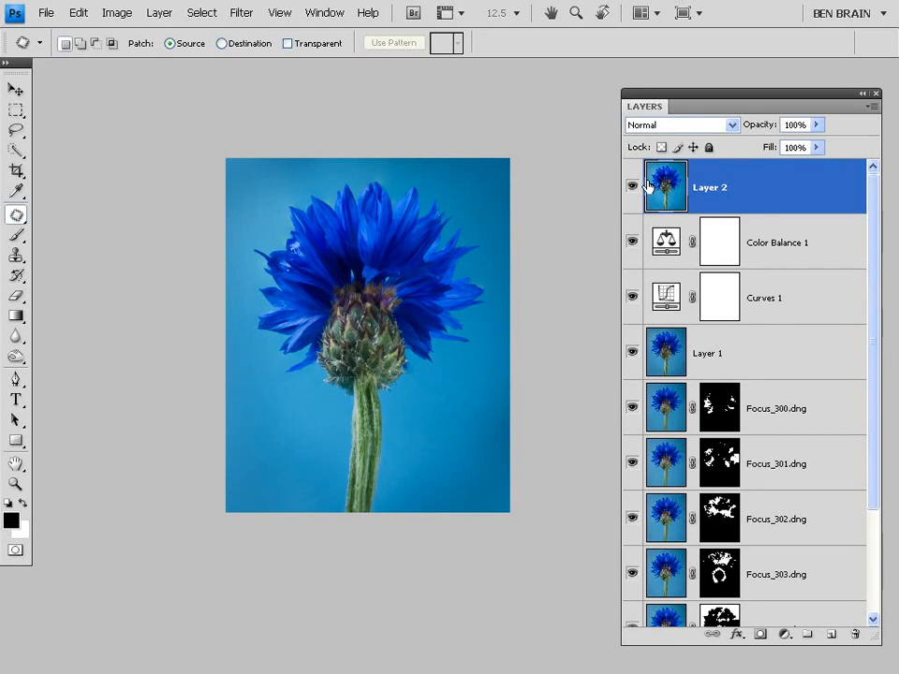
{"action": "left_click", "coordinate": [241, 13]}
{"action": "mouse_move", "coordinate": [266, 146]}
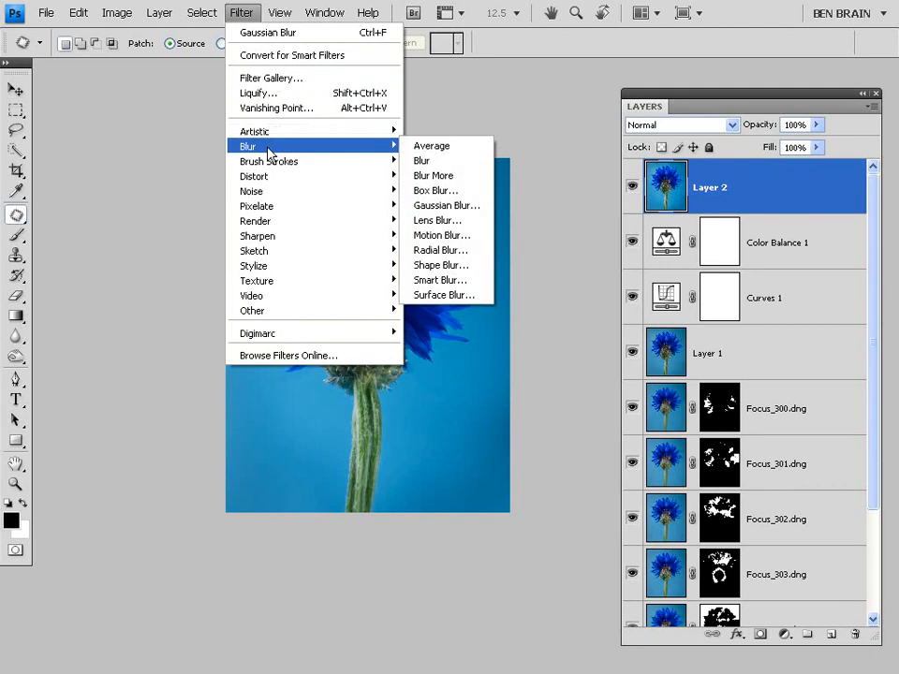
{"action": "left_click", "coordinate": [446, 206]}
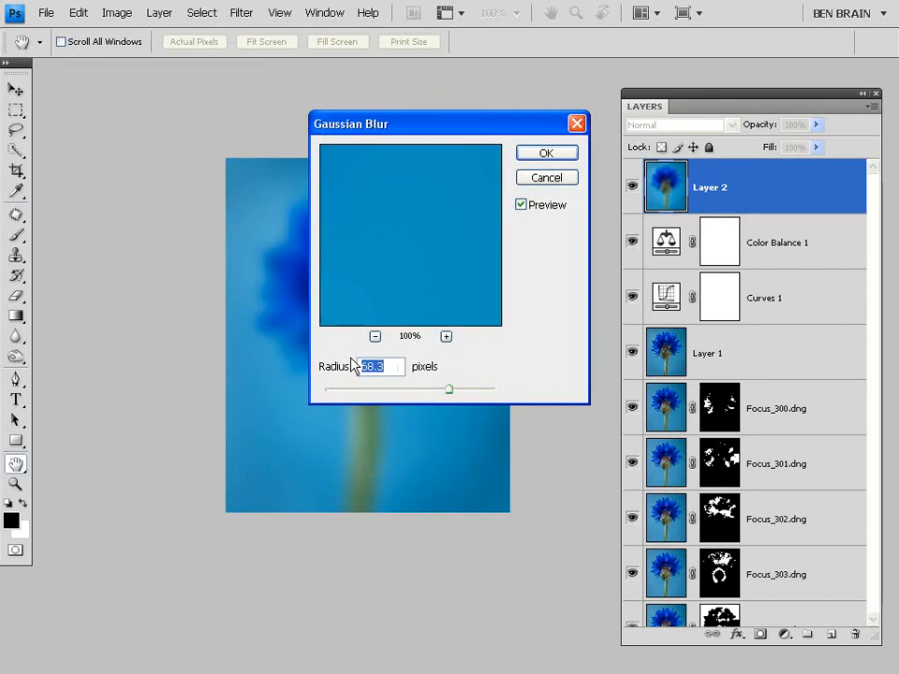
{"action": "type", "text": "60"}
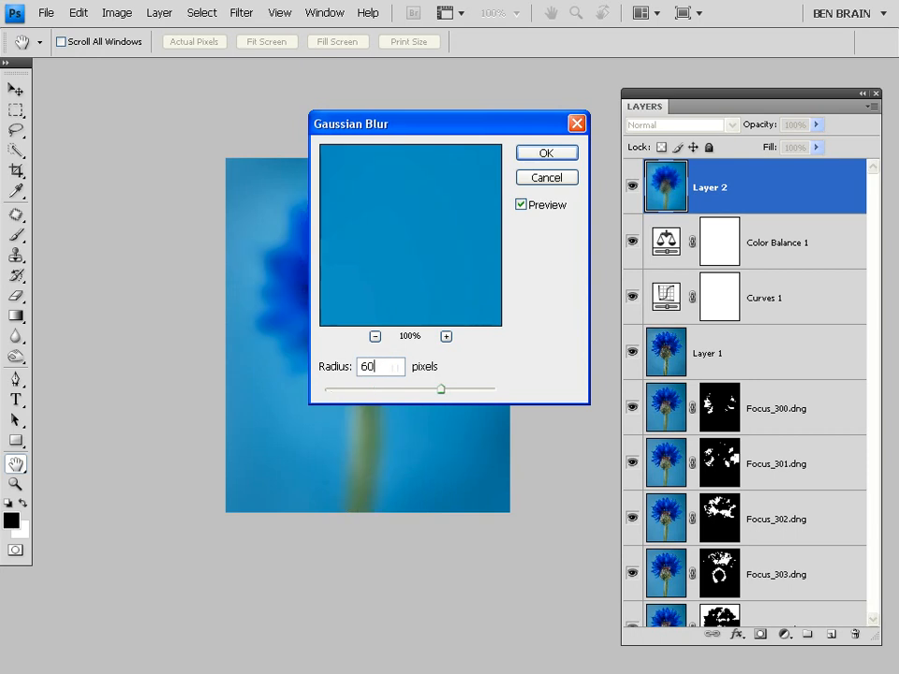
{"action": "left_click", "coordinate": [544, 155]}
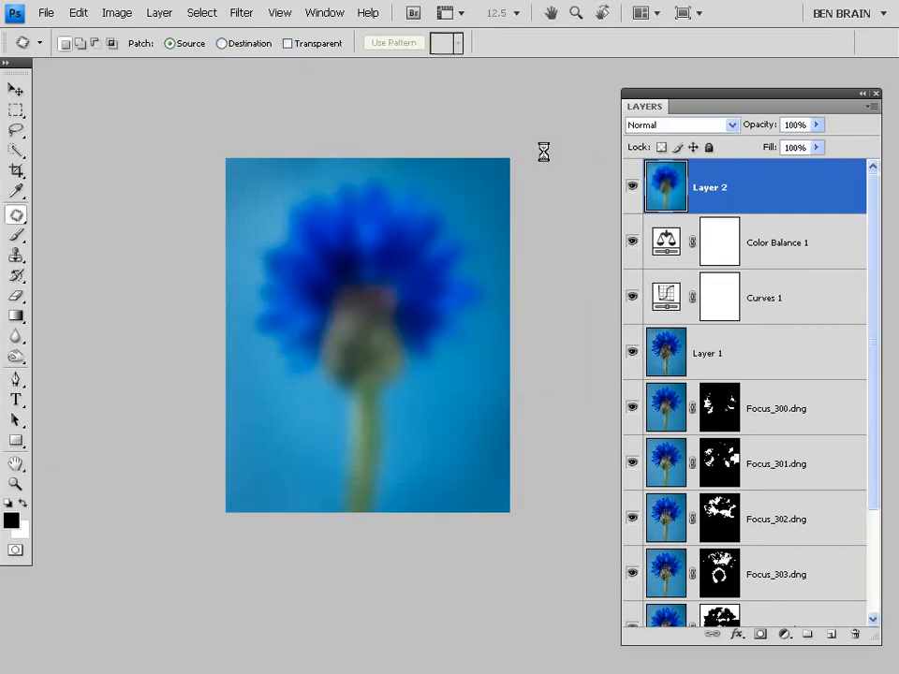
Set the blurred top layer to Soft Light at 25% opacity and compare the image with the layer hidden and shown.
{"action": "left_click", "coordinate": [731, 126]}
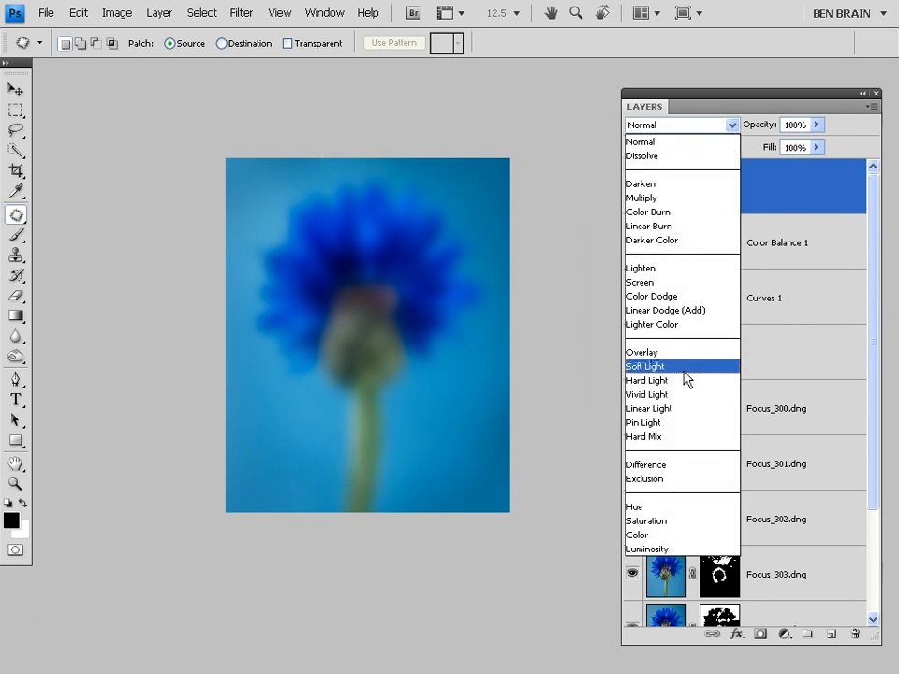
{"action": "left_click", "coordinate": [684, 368]}
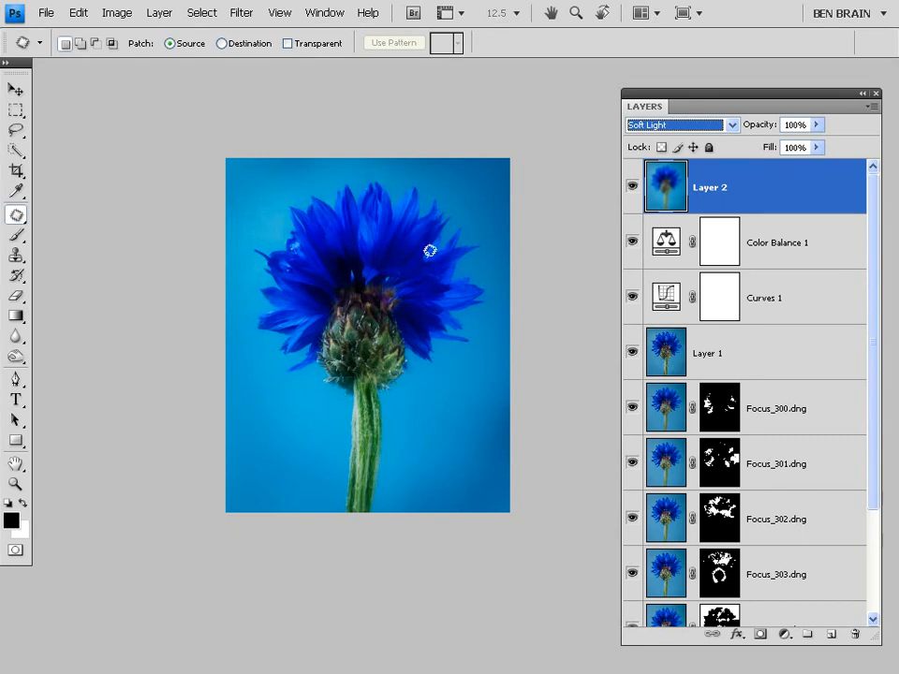
{"action": "left_click", "coordinate": [816, 127]}
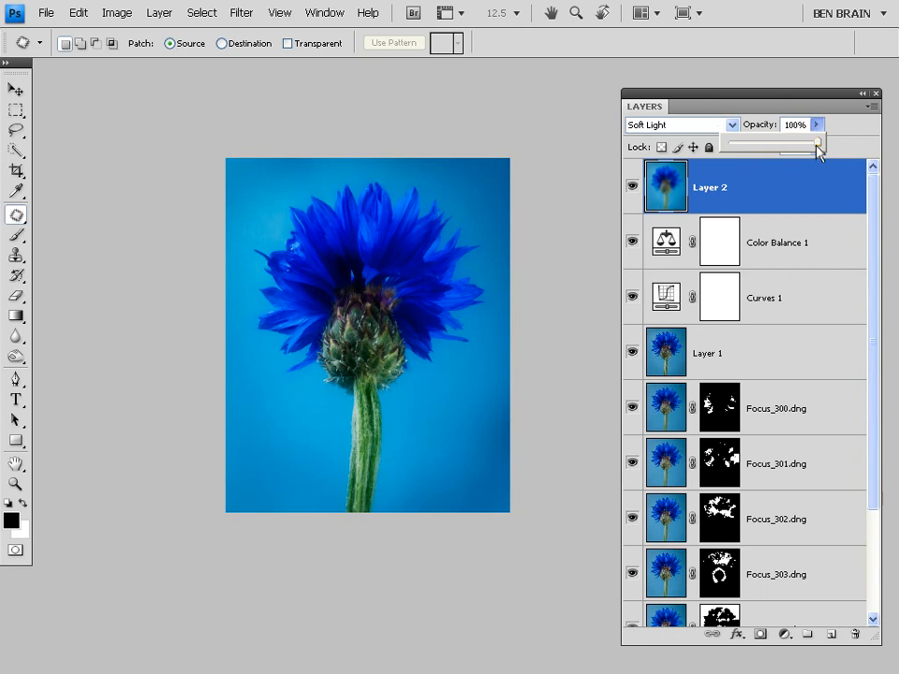
{"action": "left_click_drag", "start_coordinate": [818, 148], "coordinate": [745, 149]}
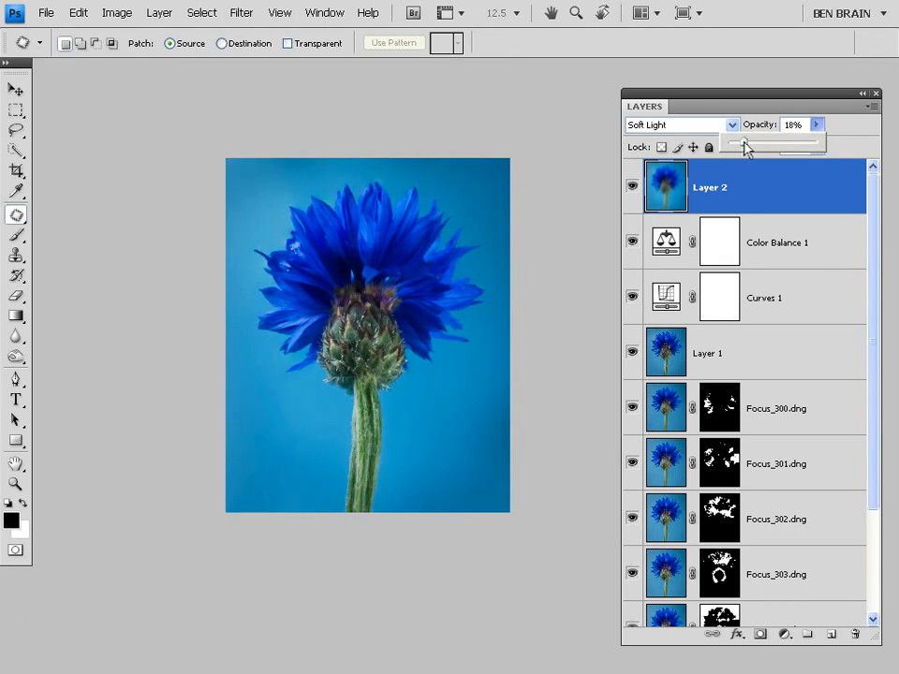
{"action": "left_click", "coordinate": [631, 190]}
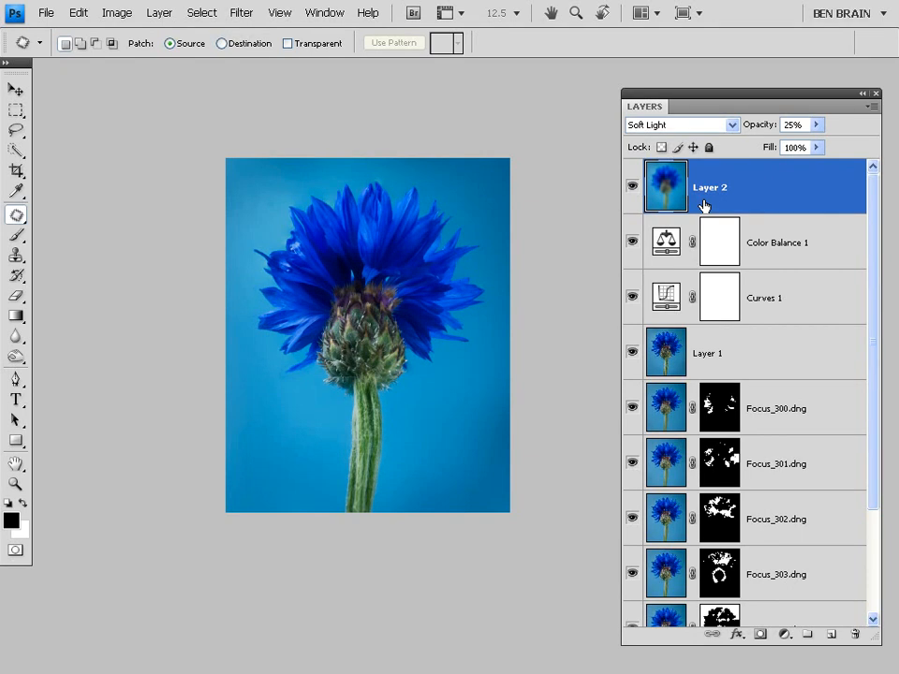
Stamp all visible layers into a new layer, straighten the flower's stem in Liquify with a 406 brush, and compare before and after.
{"action": "key", "text": "ctrl+alt+shift+e"}
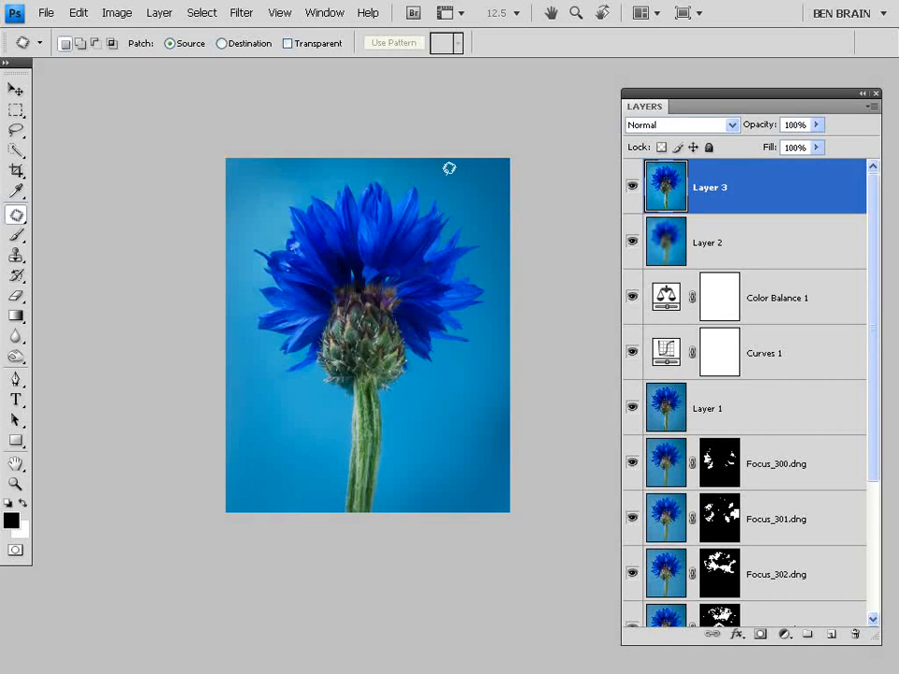
{"action": "left_click", "coordinate": [242, 13]}
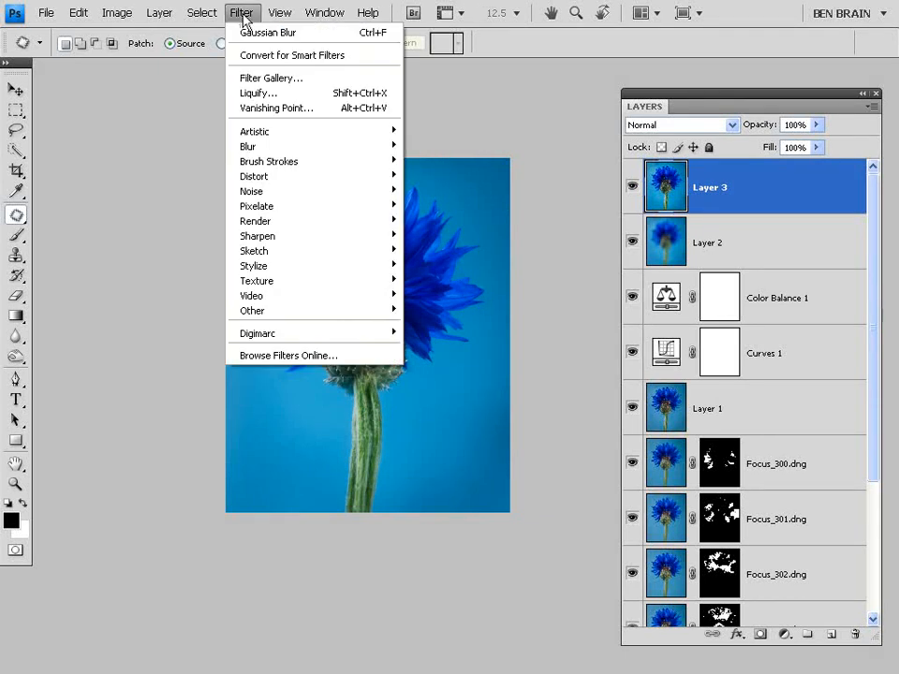
{"action": "left_click", "coordinate": [296, 97]}
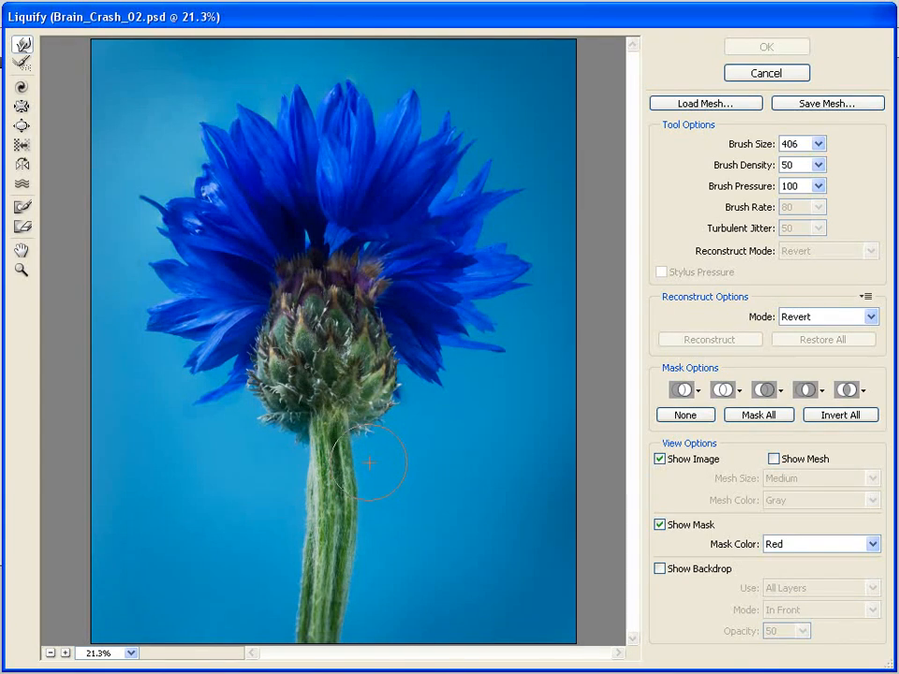
{"action": "left_click_drag", "start_coordinate": [362, 465], "coordinate": [370, 463]}
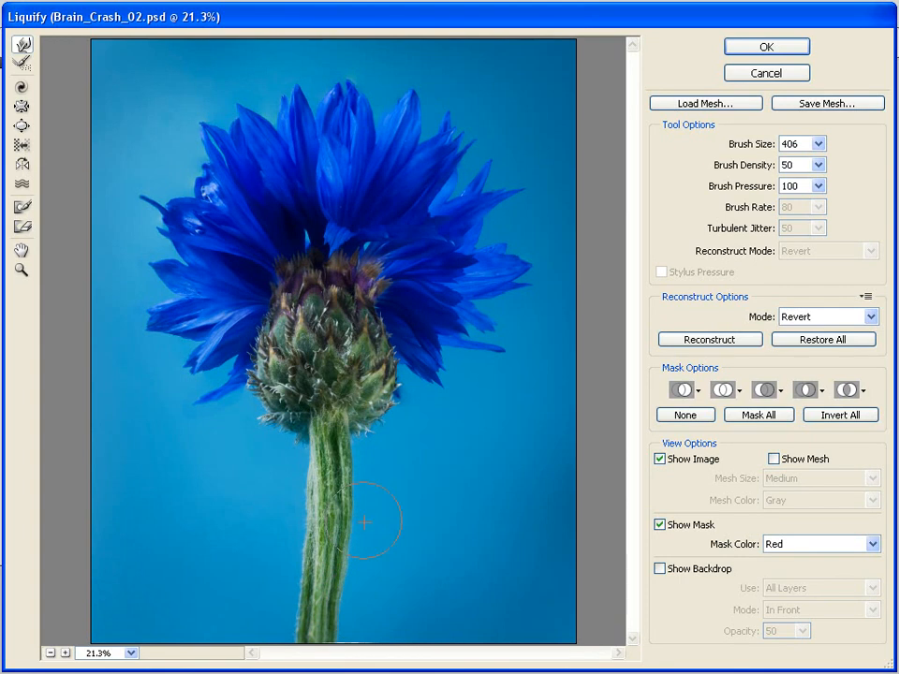
{"action": "left_click_drag", "start_coordinate": [349, 516], "coordinate": [350, 468]}
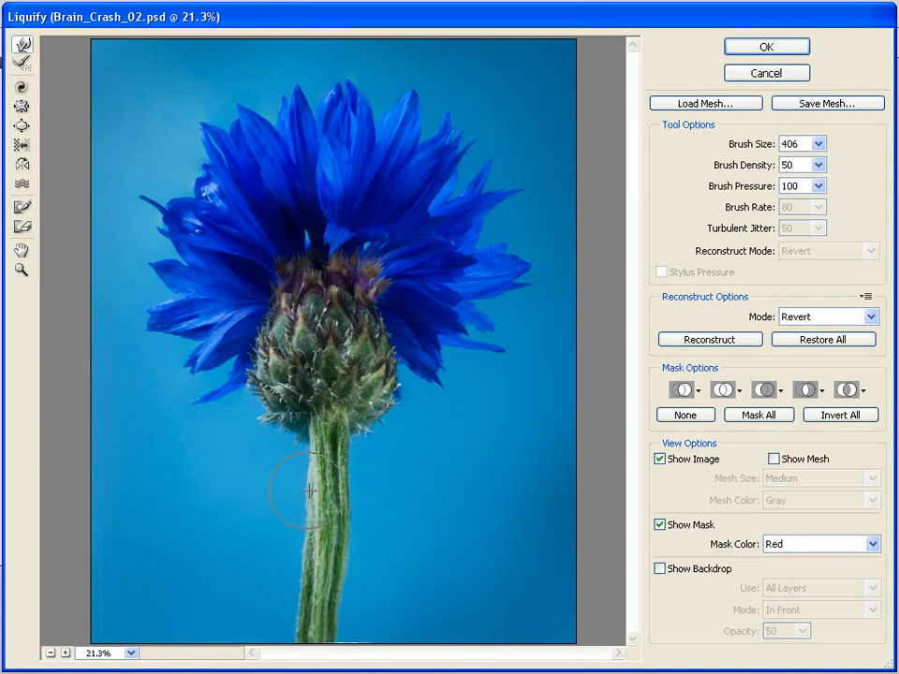
{"action": "left_click_drag", "start_coordinate": [292, 516], "coordinate": [301, 549]}
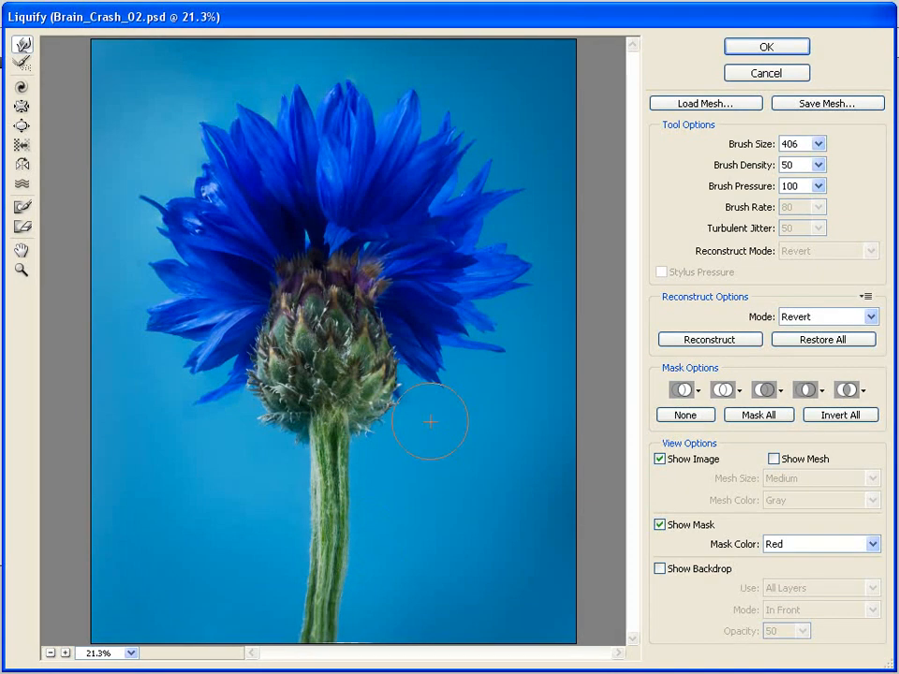
{"action": "left_click", "coordinate": [766, 51]}
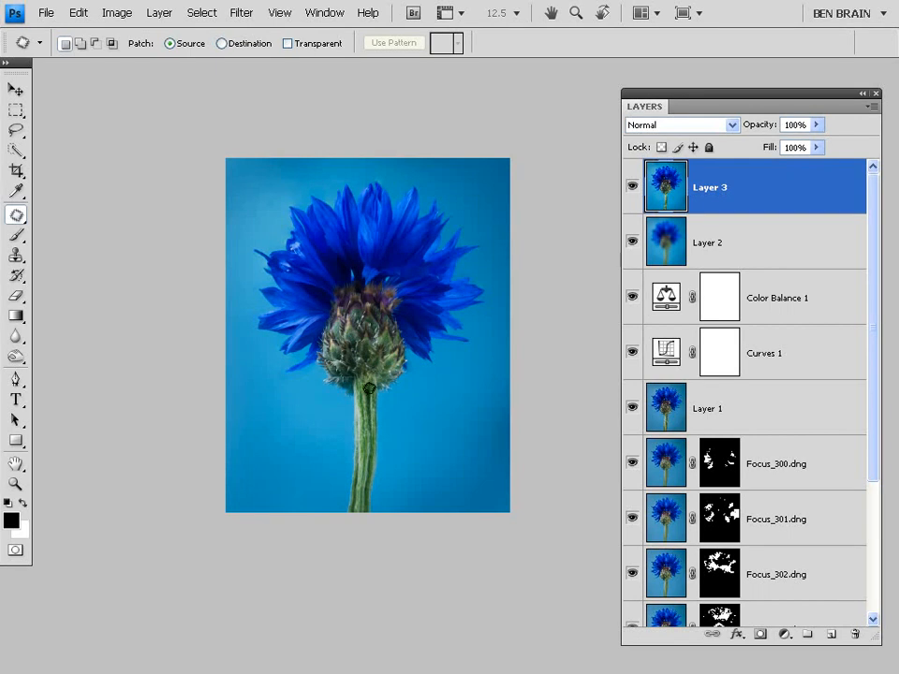
{"action": "key", "text": "ctrl+z"}
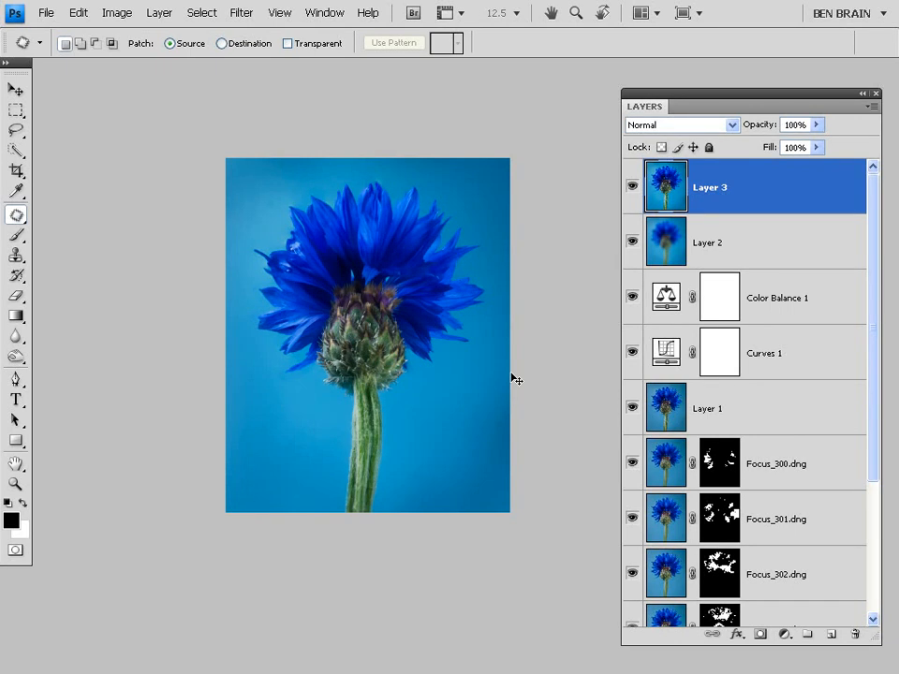
{"action": "key", "text": "ctrl+z"}
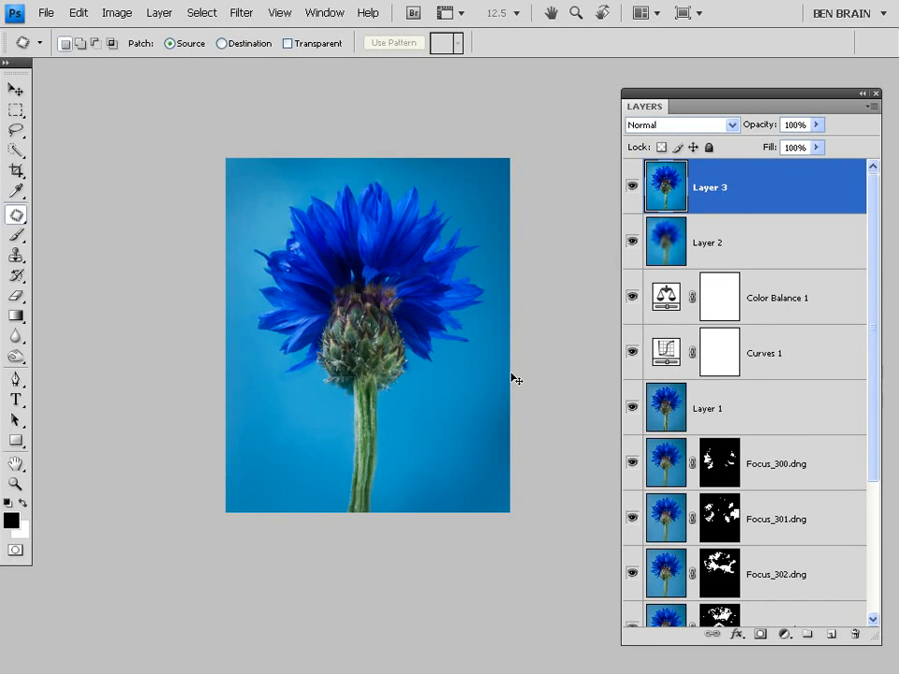
{"action": "key", "text": "ctrl+z"}
{"action": "key", "text": "ctrl+z"}
Sharpen the top merged layer using Unsharp Mask with amount 50%, radius 2 pixels and threshold 0, checking the preview on the flower's bud.
{"action": "left_click", "coordinate": [249, 19]}
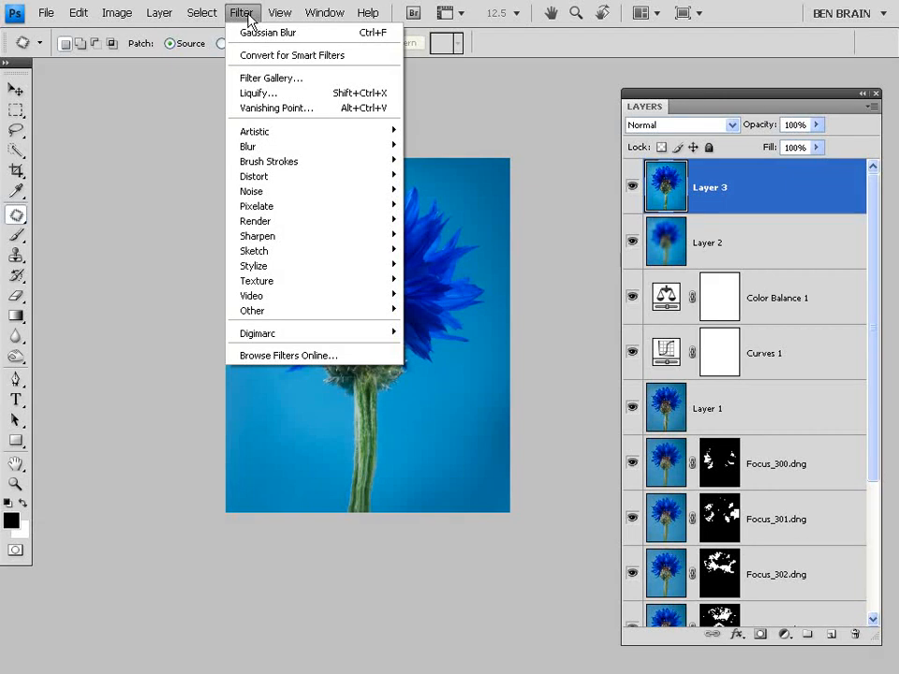
{"action": "mouse_move", "coordinate": [277, 240]}
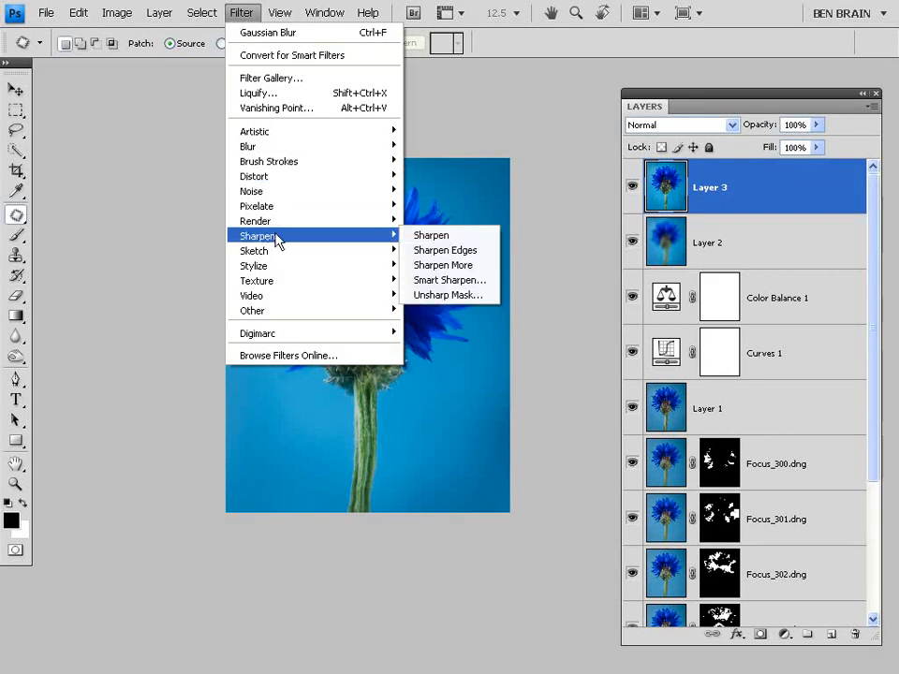
{"action": "left_click", "coordinate": [461, 294]}
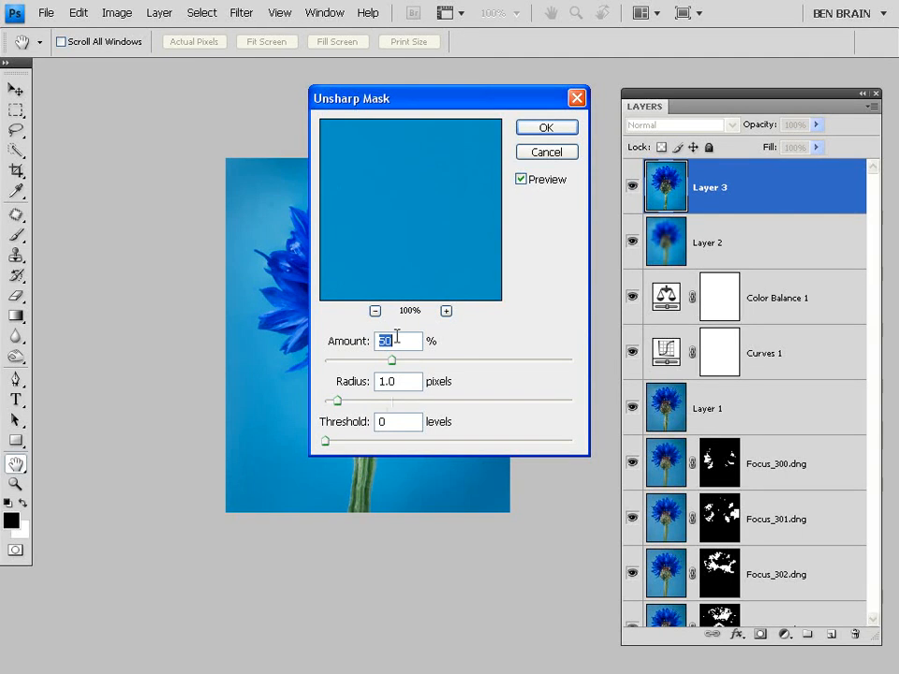
{"action": "left_click_drag", "start_coordinate": [412, 100], "coordinate": [616, 106]}
{"action": "left_click", "coordinate": [727, 186]}
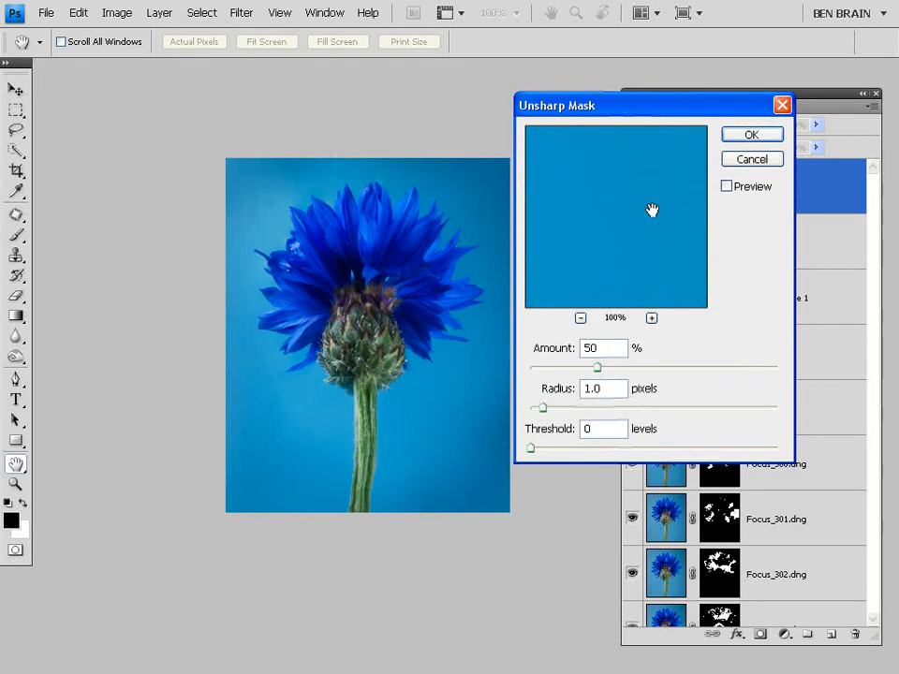
{"action": "left_click_drag", "start_coordinate": [556, 219], "coordinate": [650, 242]}
{"action": "left_click_drag", "start_coordinate": [525, 191], "coordinate": [595, 217]}
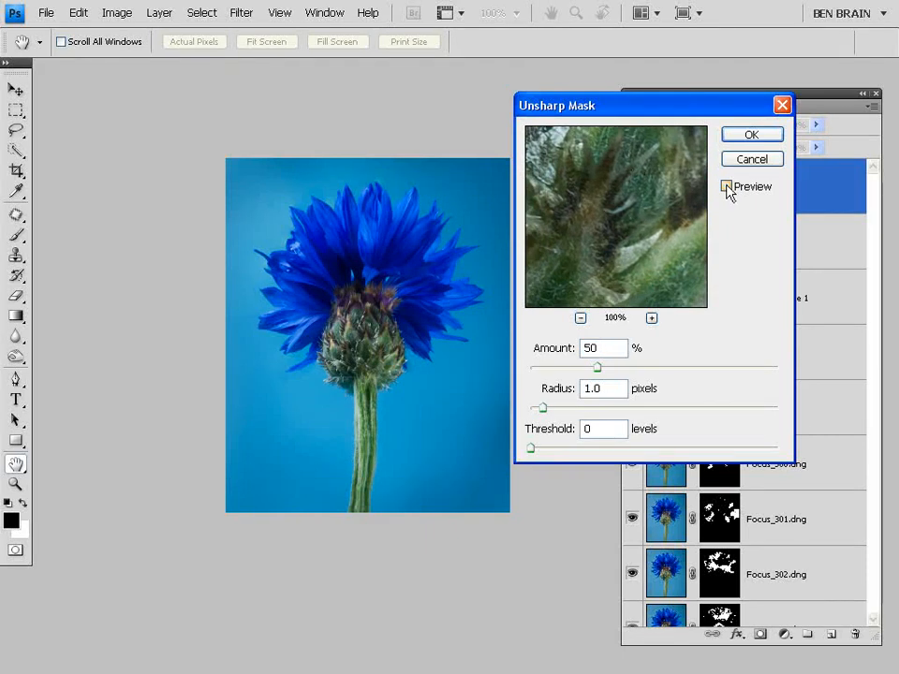
{"action": "left_click", "coordinate": [728, 187]}
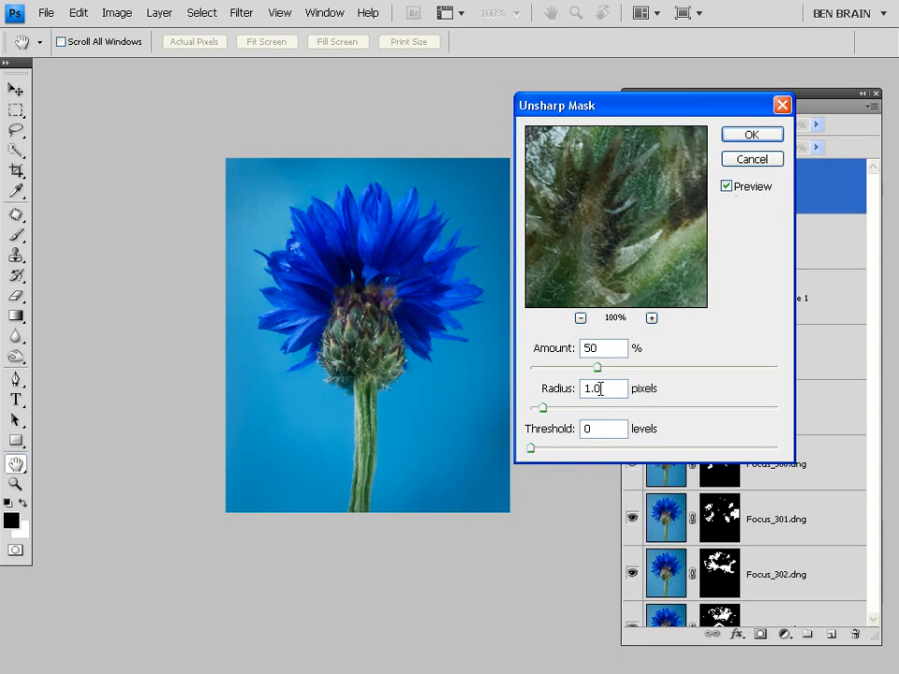
{"action": "left_click_drag", "start_coordinate": [600, 387], "coordinate": [572, 388]}
{"action": "type", "text": "2"}
{"action": "left_click", "coordinate": [752, 135]}
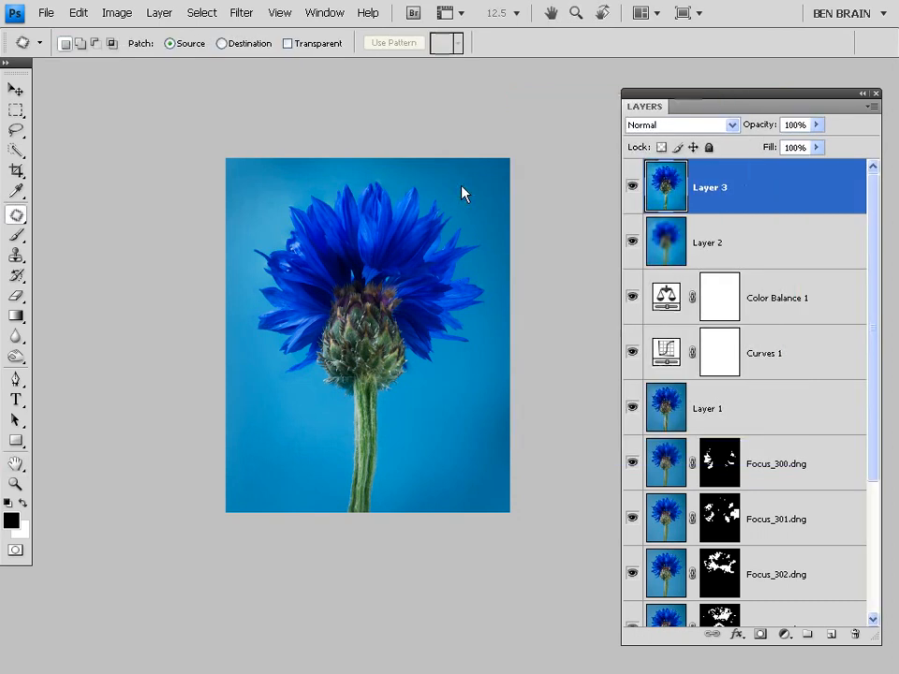